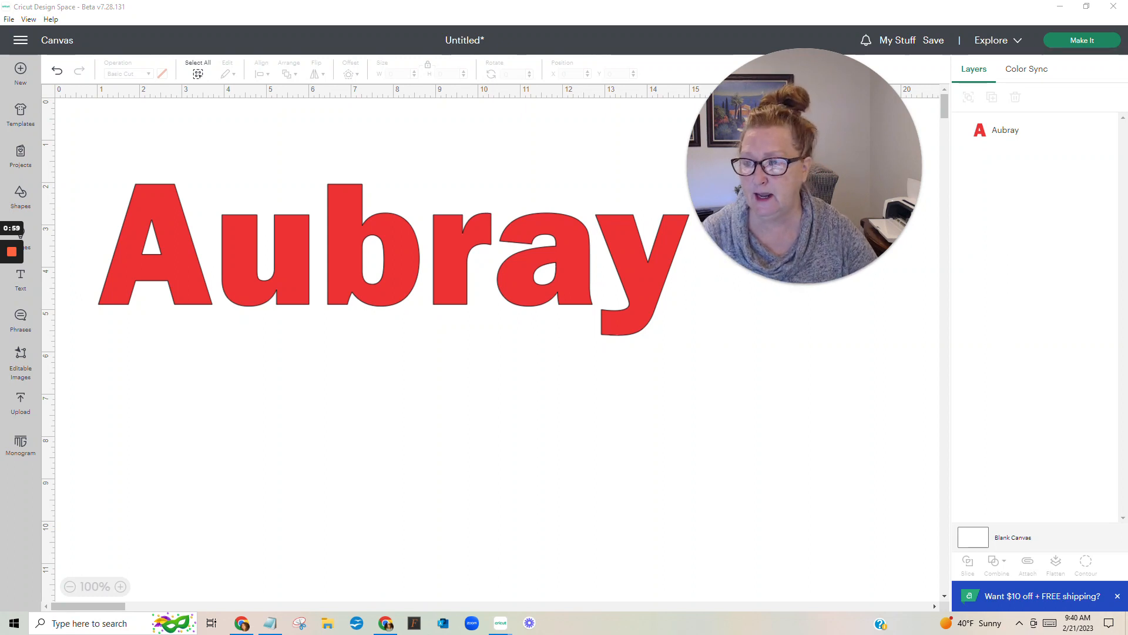
- Insert a square, unlock its proportions and shape it into a thin bar about 0.15 × 0.88 in below the letter u
left_click(21, 195)
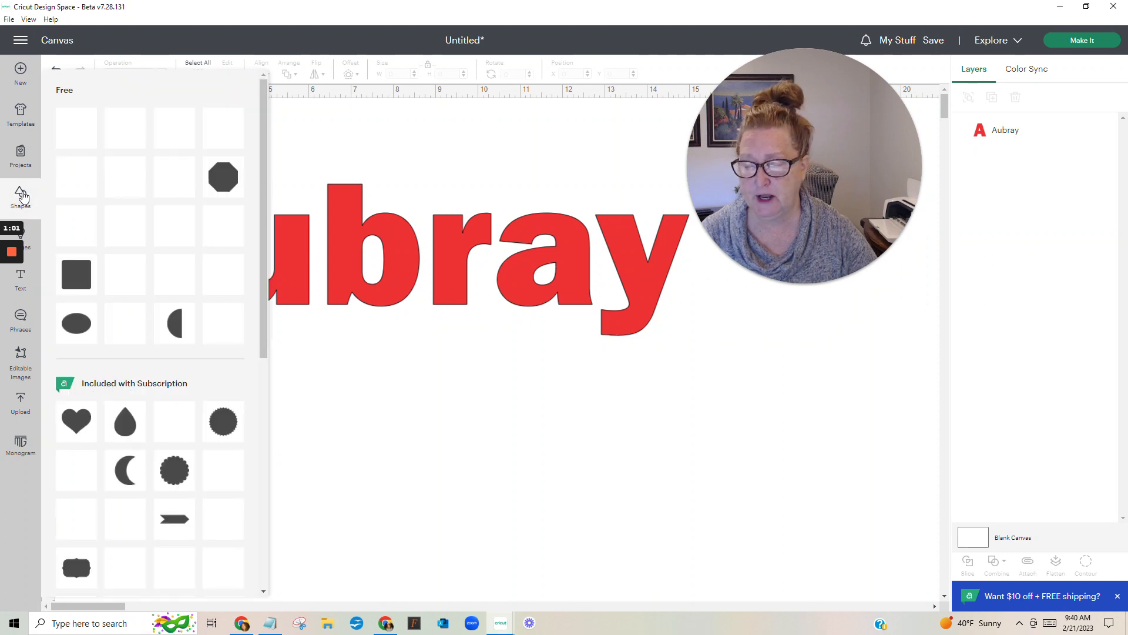
left_click(123, 283)
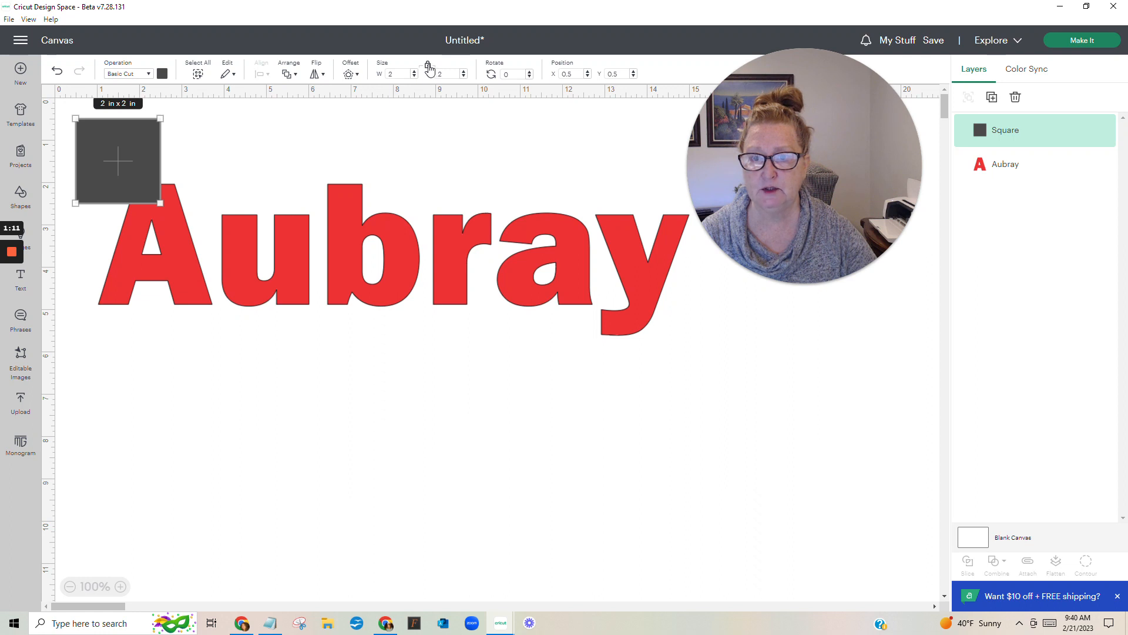
left_click_drag(156, 197, 298, 375)
left_click(317, 388)
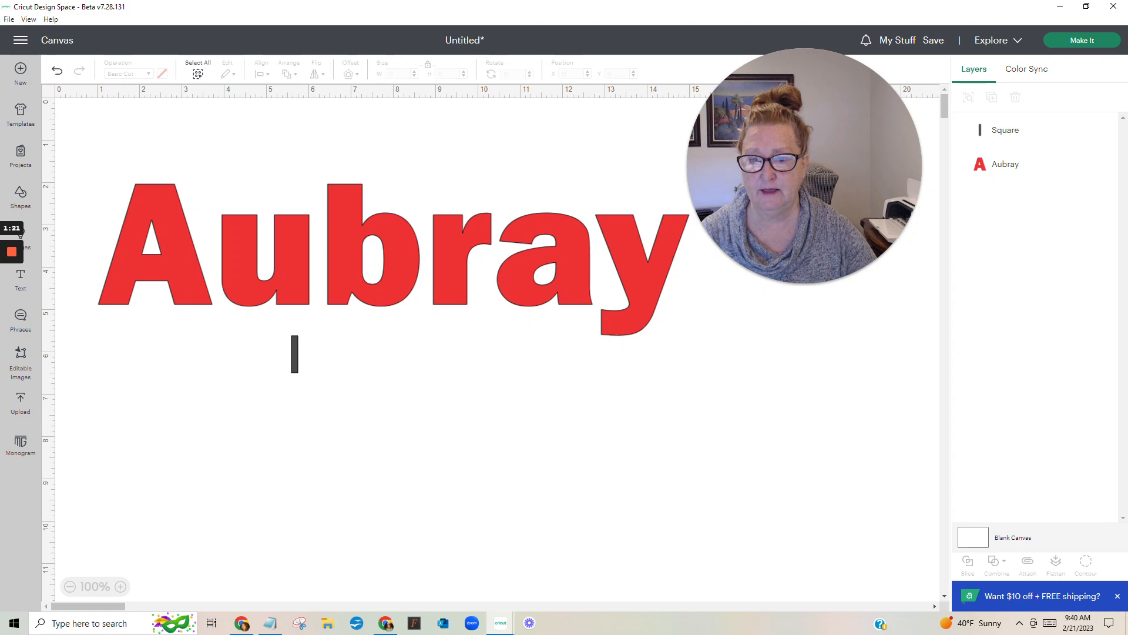
- Place the bar across the bottom curve of the letter b and resize it to about 0.19 × 0.79 in
left_click_drag(295, 353, 372, 302)
left_click(379, 359)
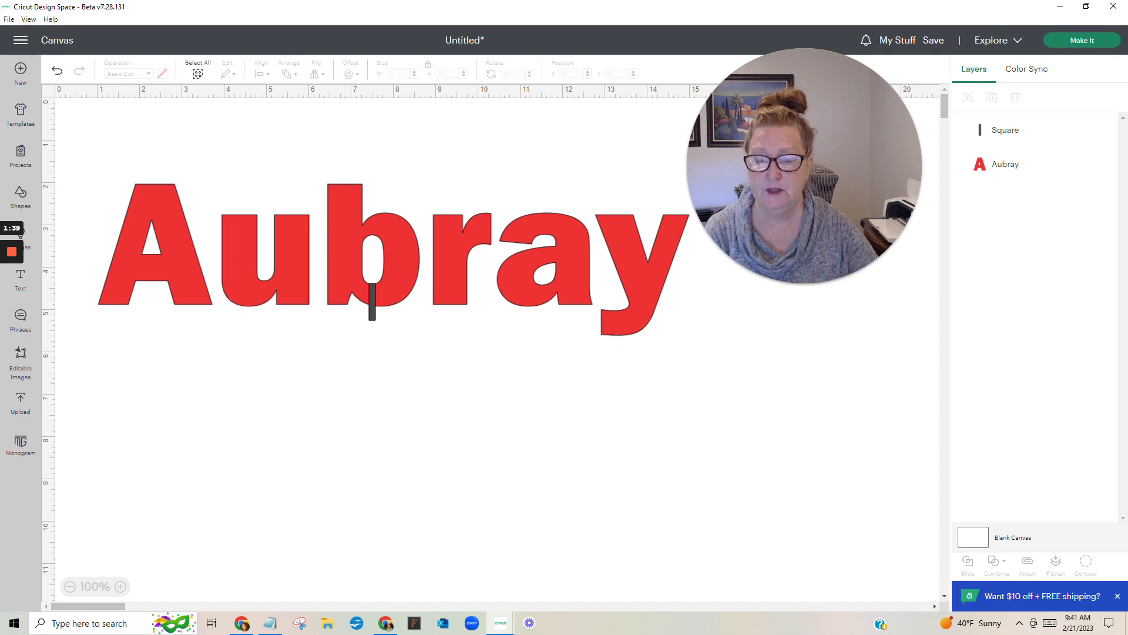
left_click(372, 300)
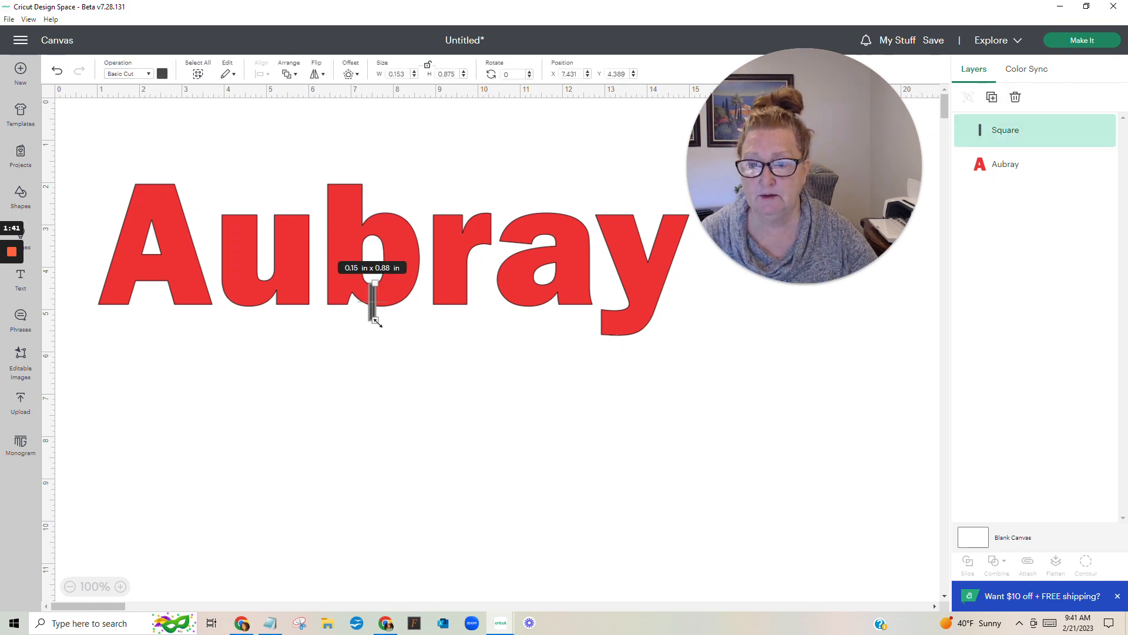
left_click_drag(378, 323, 373, 306)
left_click(376, 328)
left_click(376, 330)
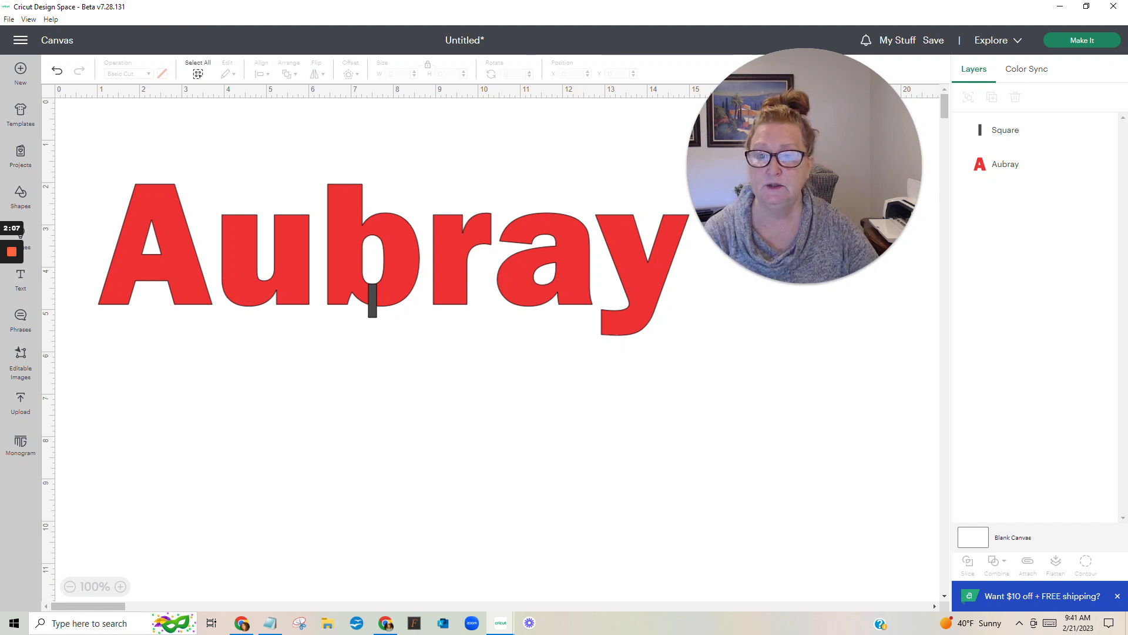
- Slice the bar out of the red name text and delete the cut pieces from the bottom of the b
left_click_drag(679, 268, 310, 306)
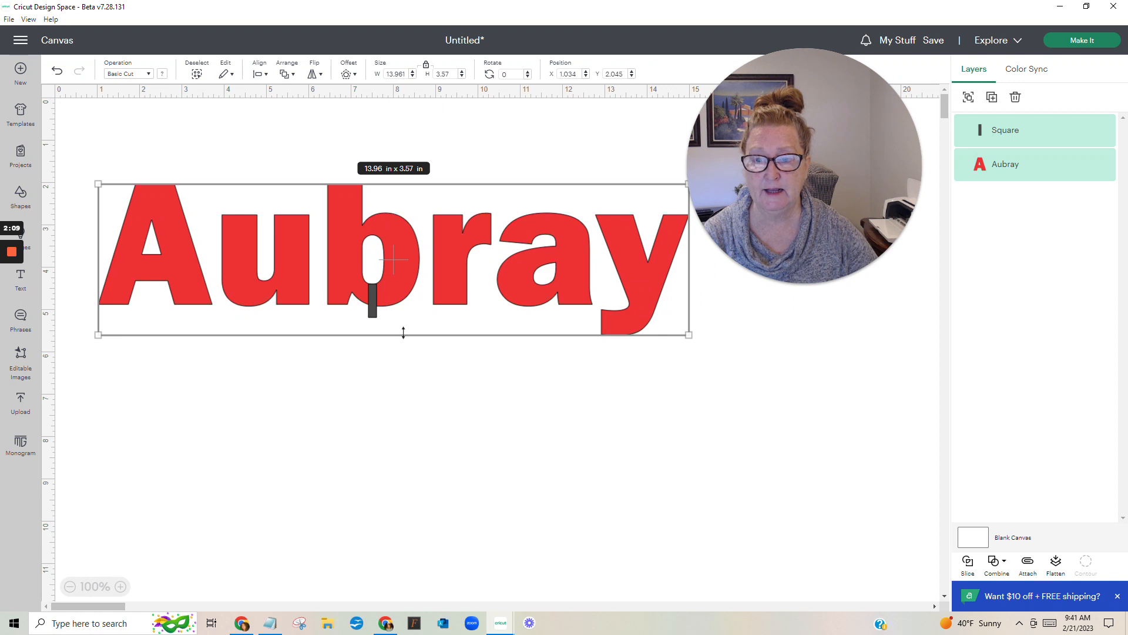
left_click(967, 566)
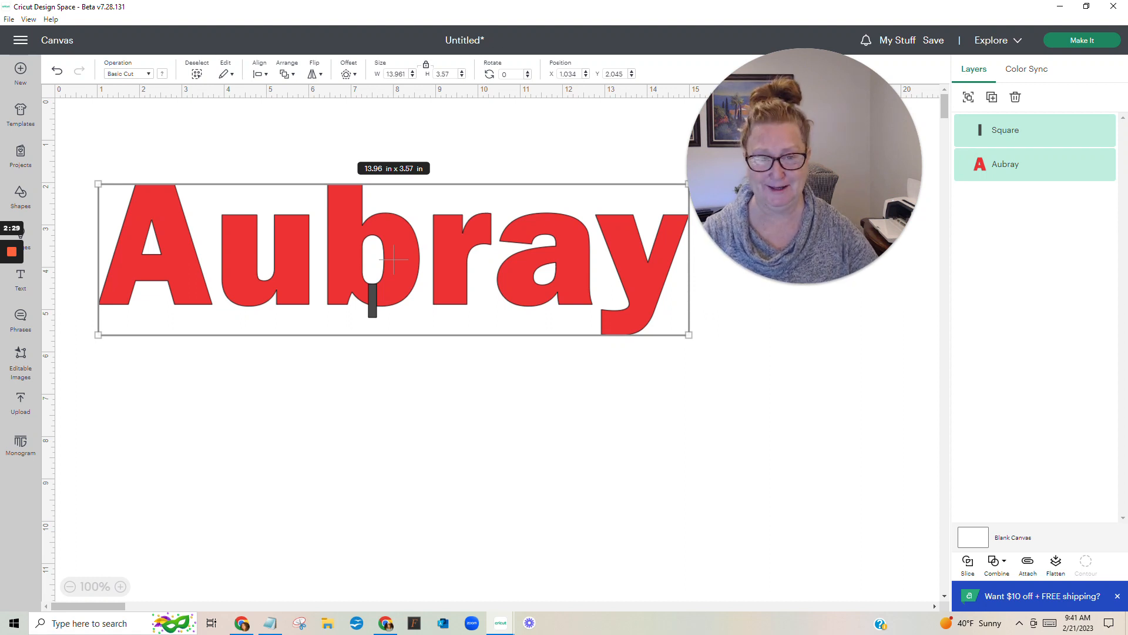
left_click(968, 564)
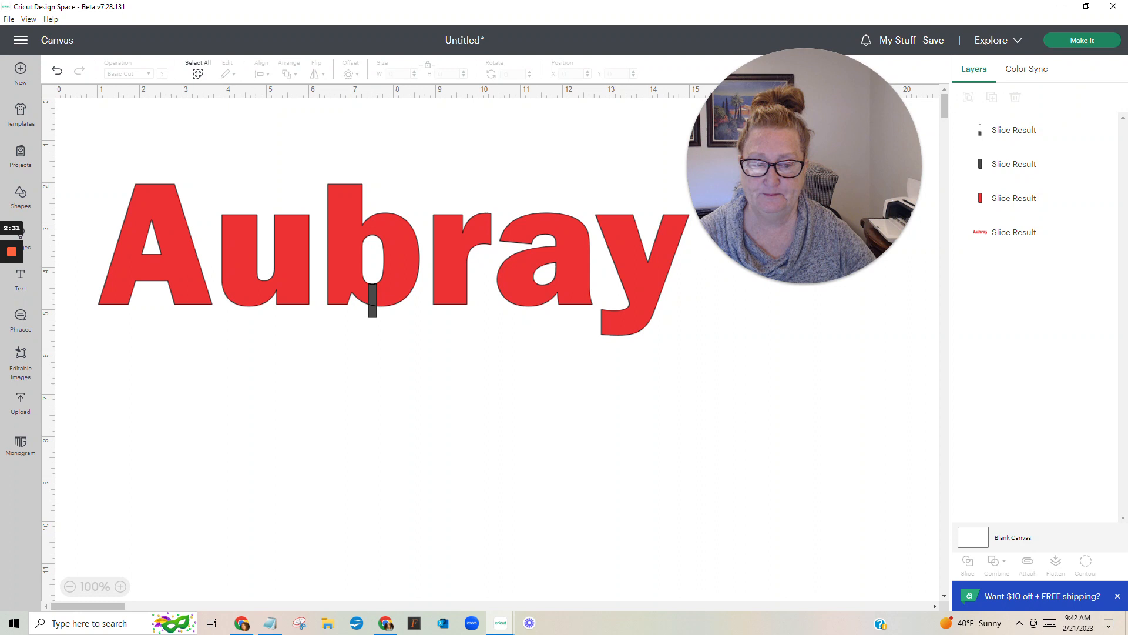
left_click_drag(376, 258, 376, 192)
left_click_drag(345, 285, 379, 314)
key("Delete")
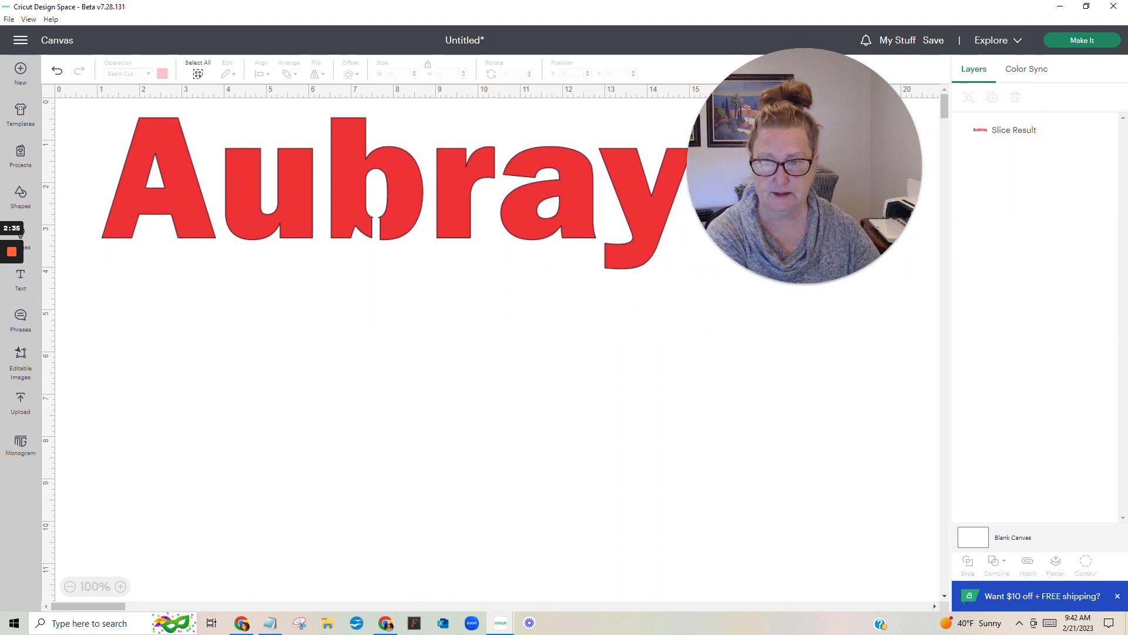
left_click_drag(394, 193, 392, 290)
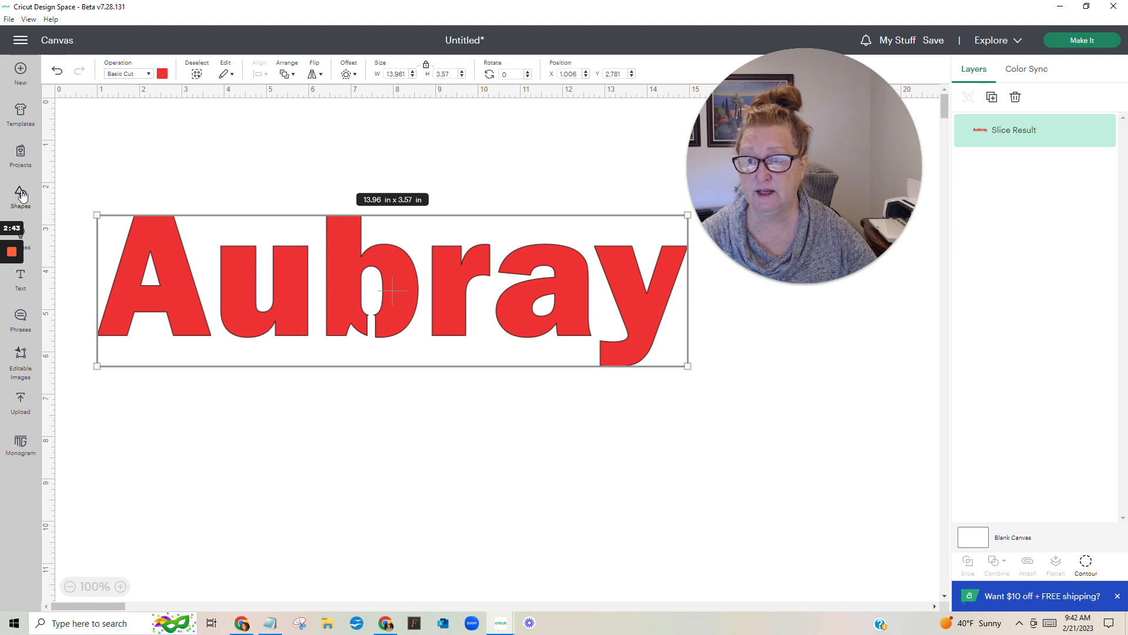
- Undo the text moves, the deletion of the cut pieces and the slice, back to the separate bar and name
left_click(57, 71)
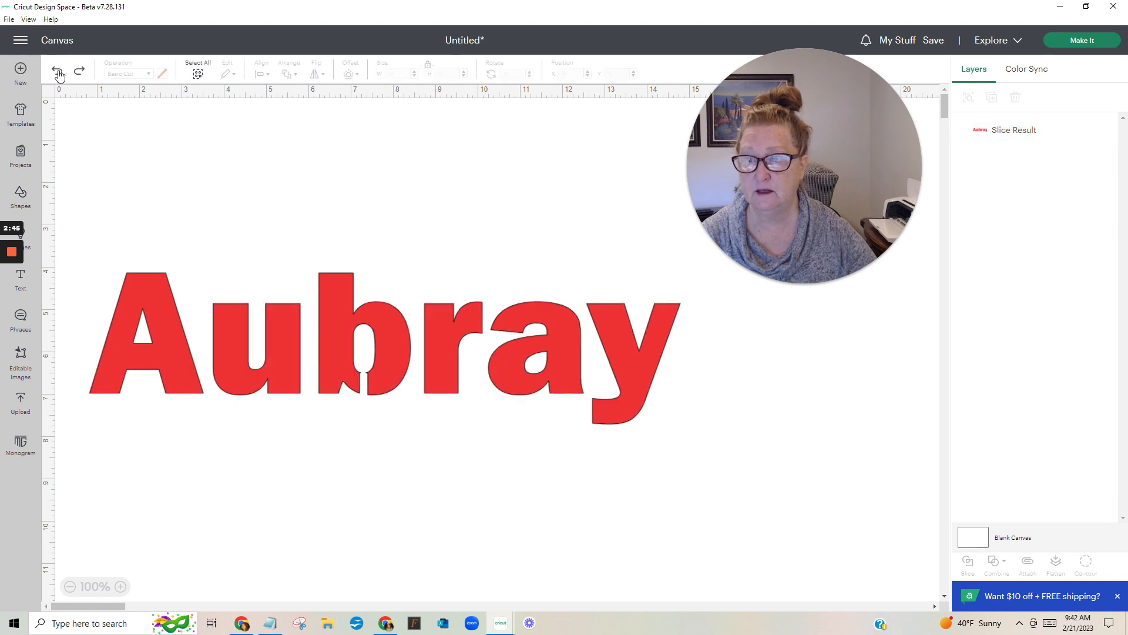
left_click(57, 72)
left_click(57, 72)
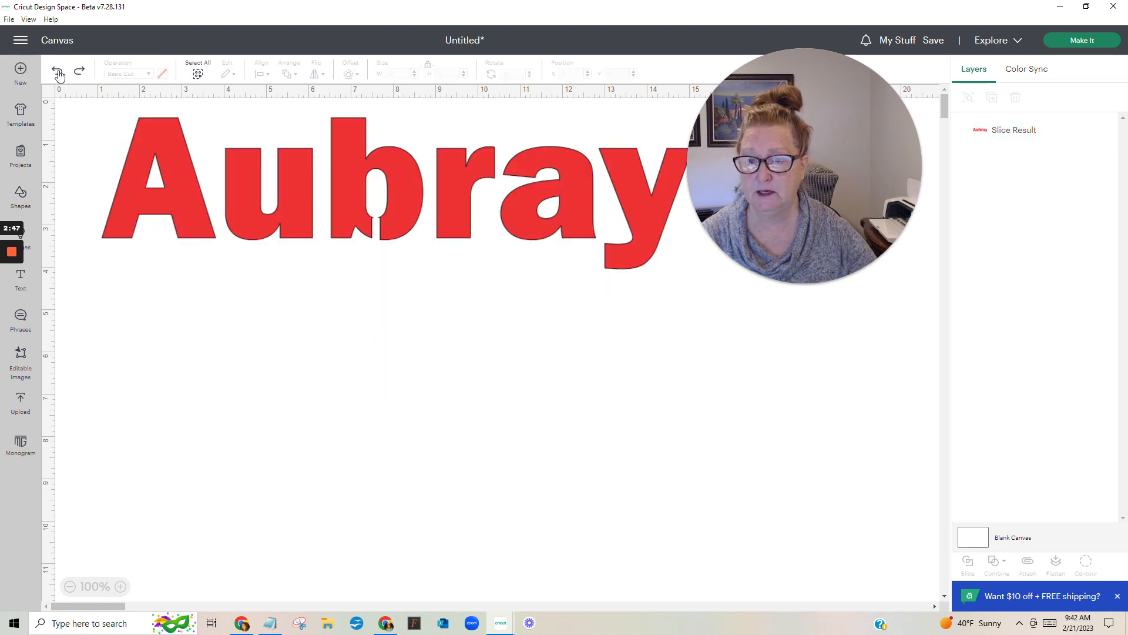
left_click(57, 72)
left_click(58, 72)
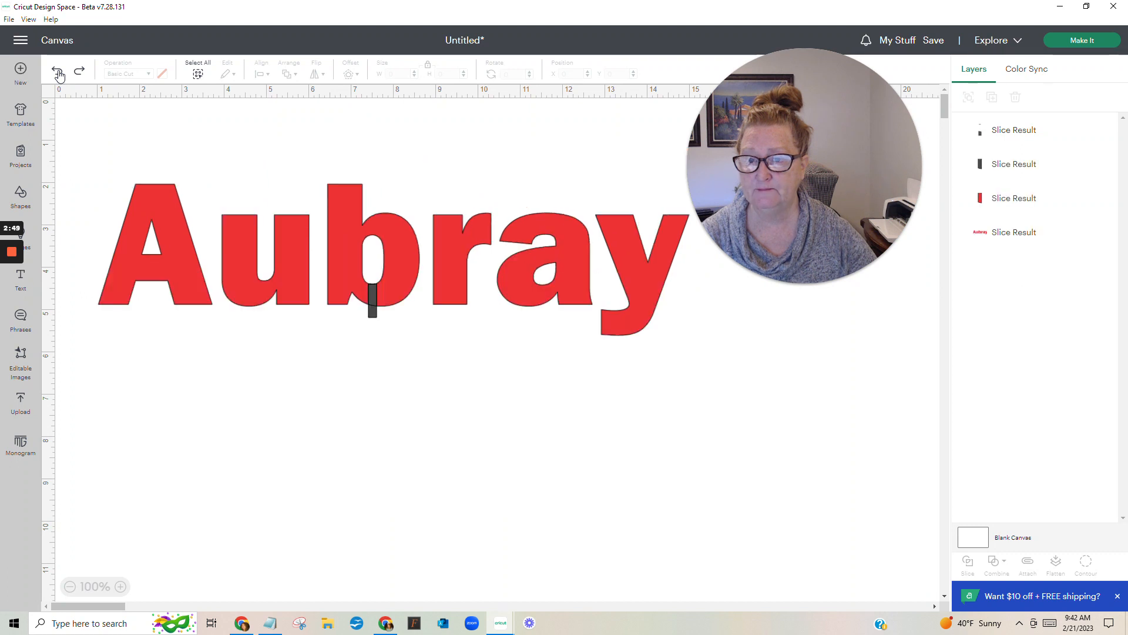
left_click(58, 72)
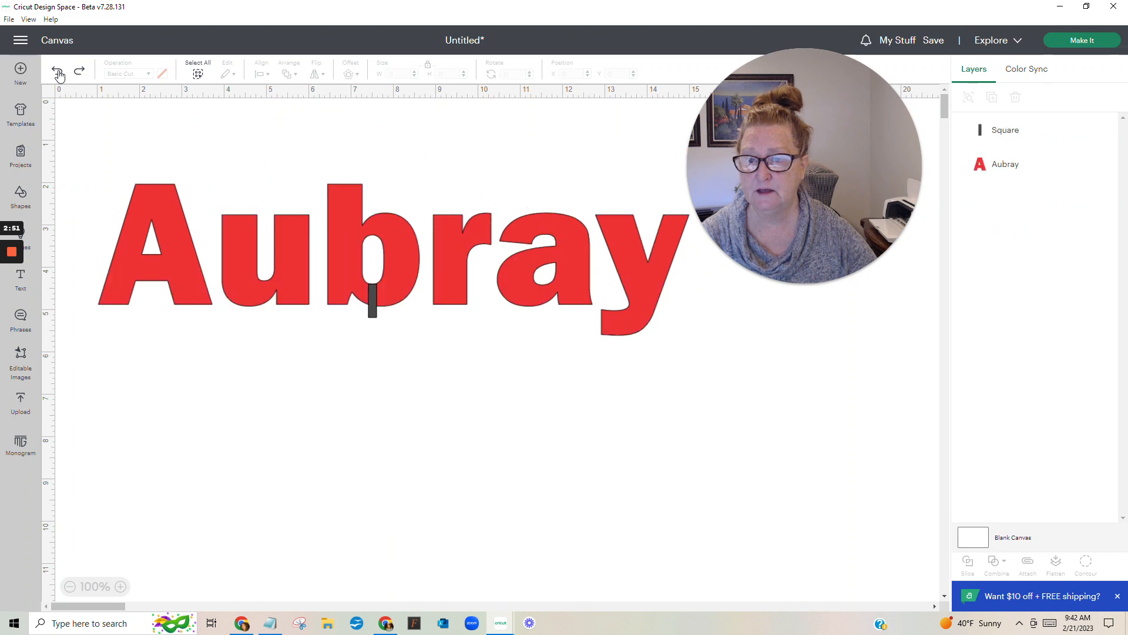
- Nudge the bar slightly up and sideways so it spans the bottom stroke of the letter b
left_click(373, 300)
left_click_drag(373, 300, 372, 295)
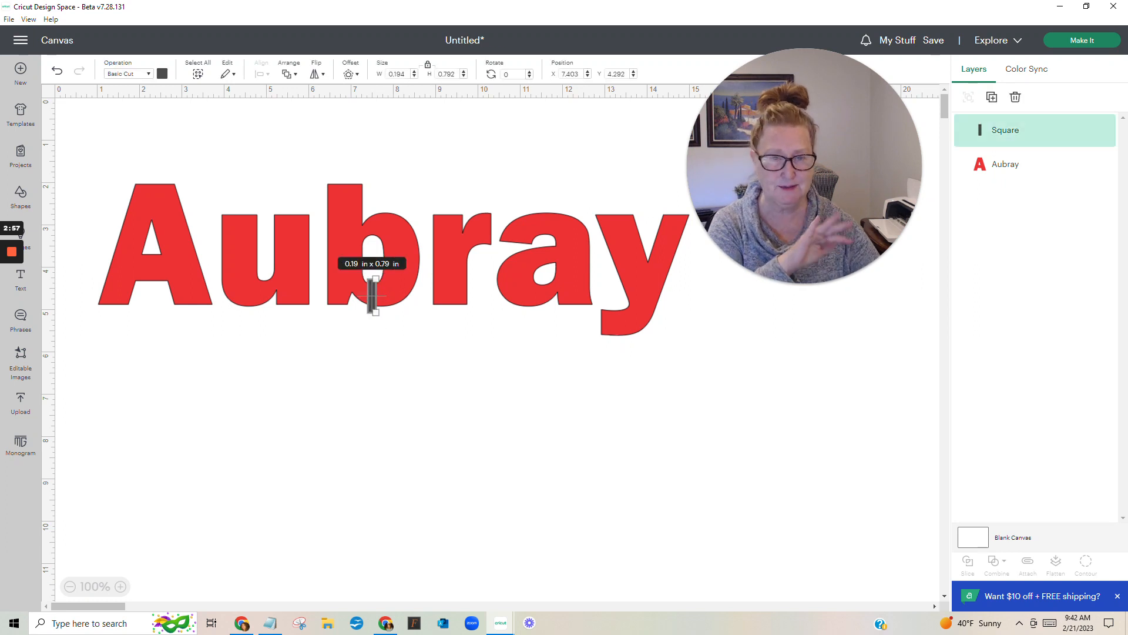
left_click(412, 357)
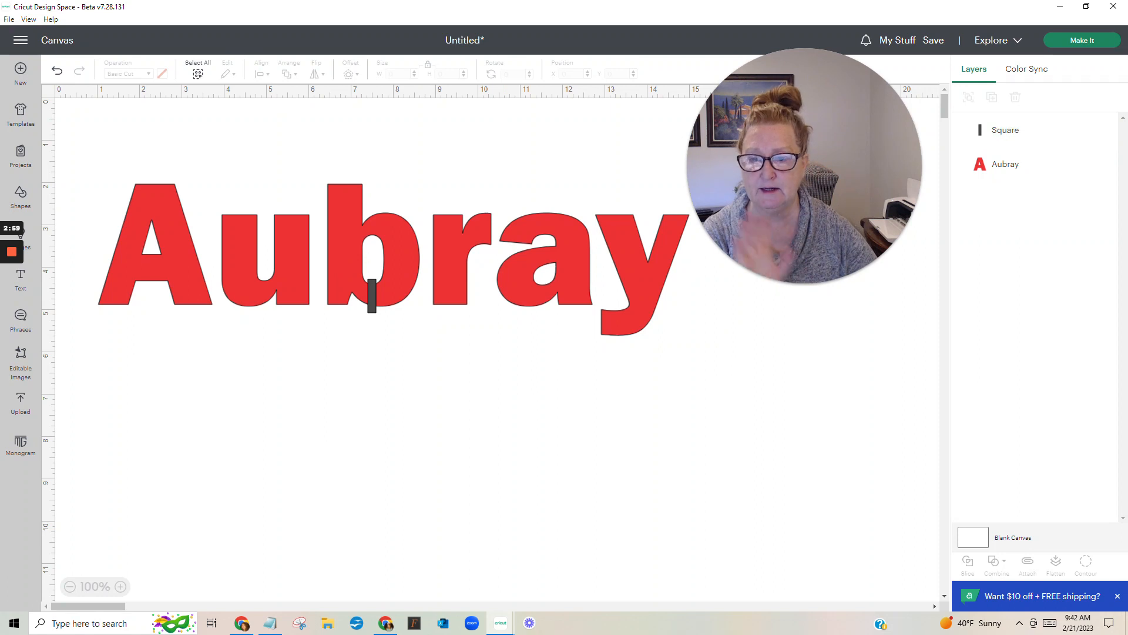
mouse_move(393, 259)
left_mouse_down()
mouse_move(350, 297)
mouse_move(351, 265)
mouse_move(394, 259)
left_mouse_up()
left_click(364, 382)
left_click(394, 380)
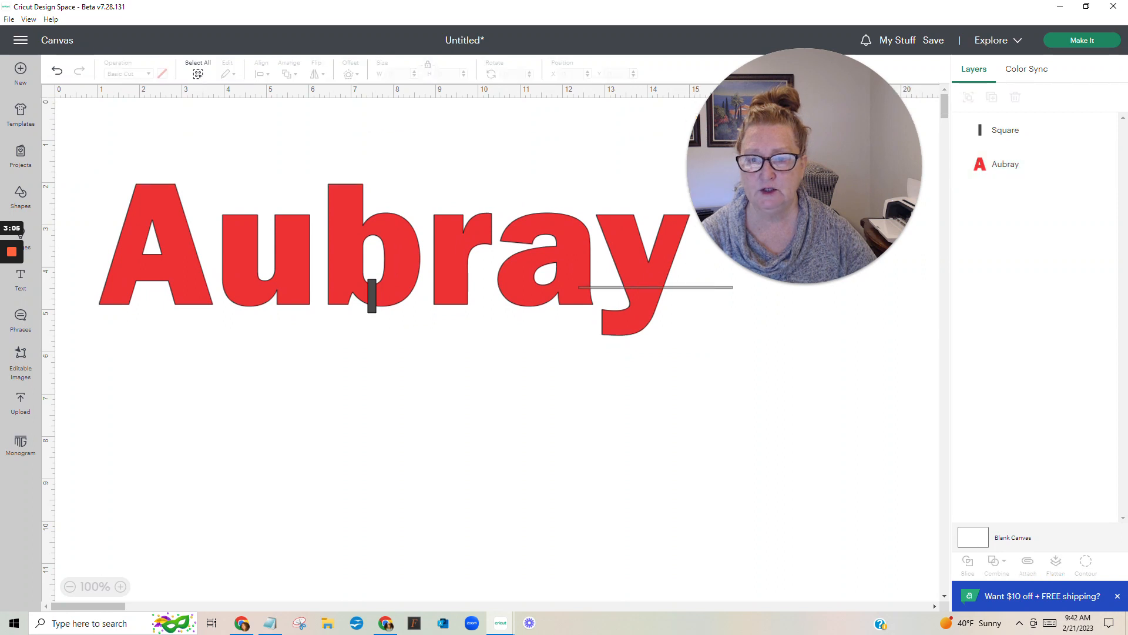
left_click(393, 259)
left_click_drag(371, 293, 372, 294)
- Slice the repositioned bar out of the name text and delete the three leftover pieces, moving the name clear and back
left_click_drag(718, 293, 363, 294)
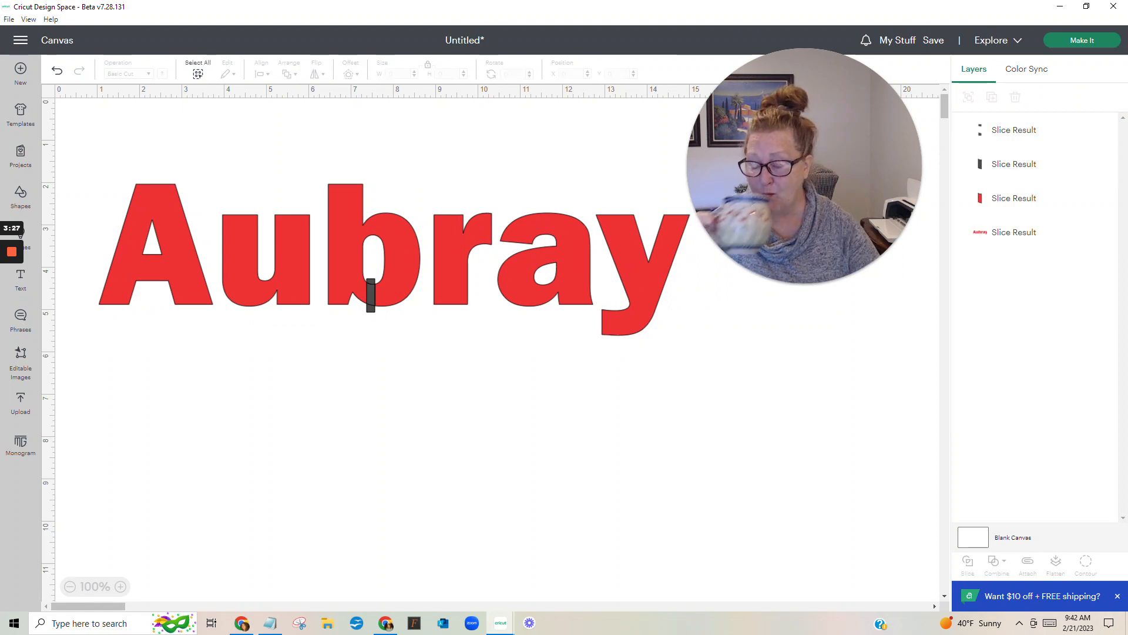
left_click_drag(395, 258, 398, 174)
left_click(371, 295)
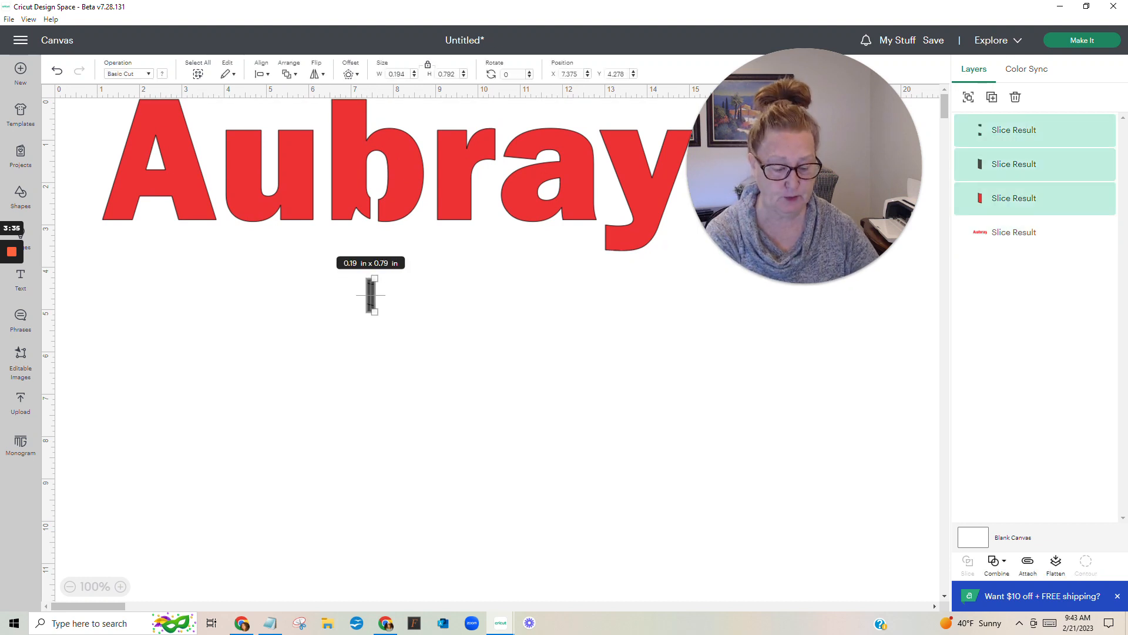
key("Delete")
left_click_drag(398, 175, 398, 262)
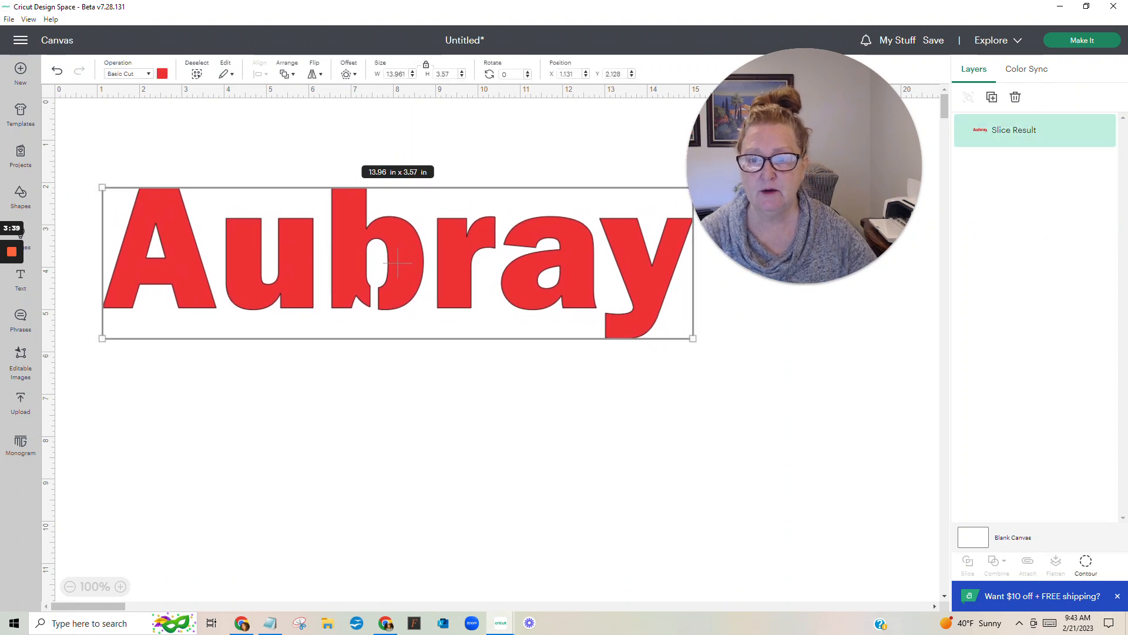
- Check the name on the cutting mat, return to the canvas and shrink it to about 8.23 × 2.1 in
left_click(1083, 42)
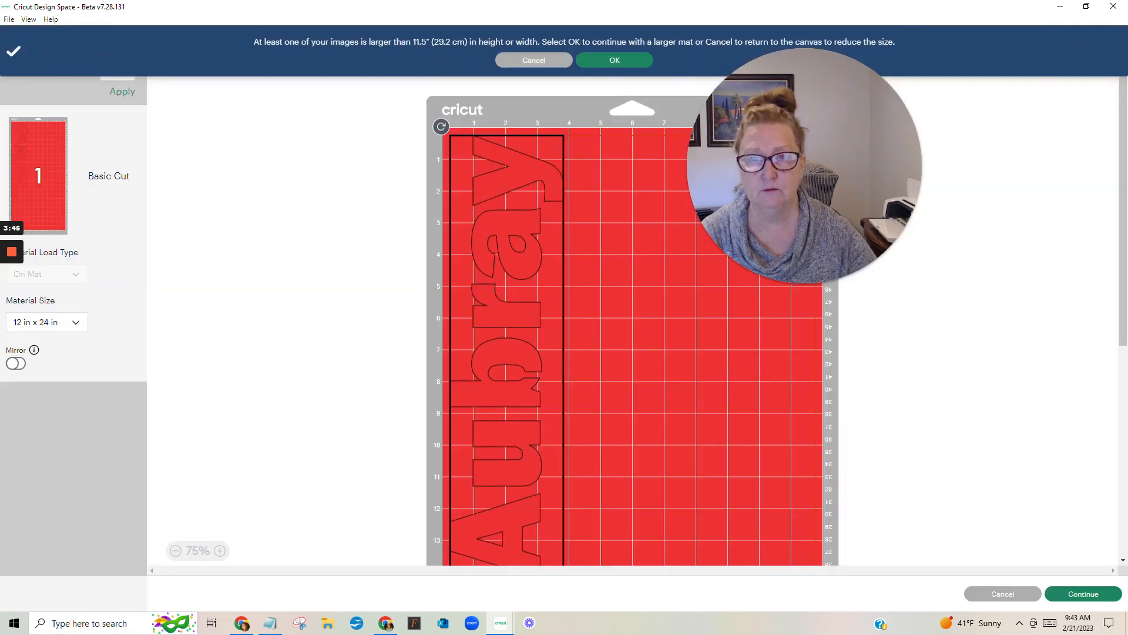
left_click(536, 60)
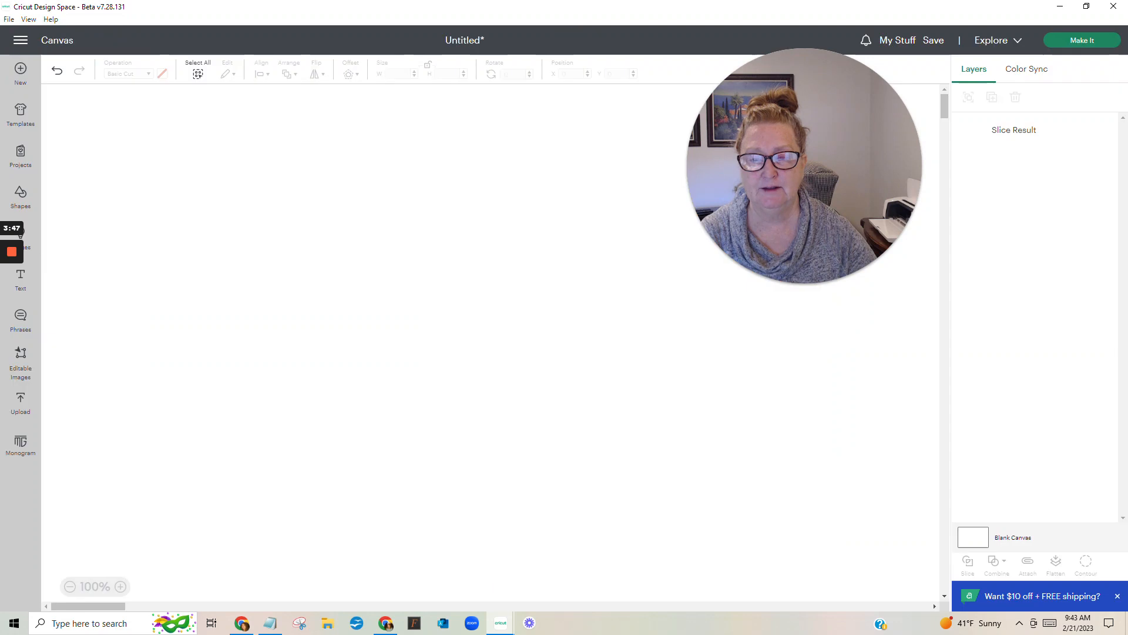
left_click(647, 309)
left_click_drag(693, 340, 450, 276)
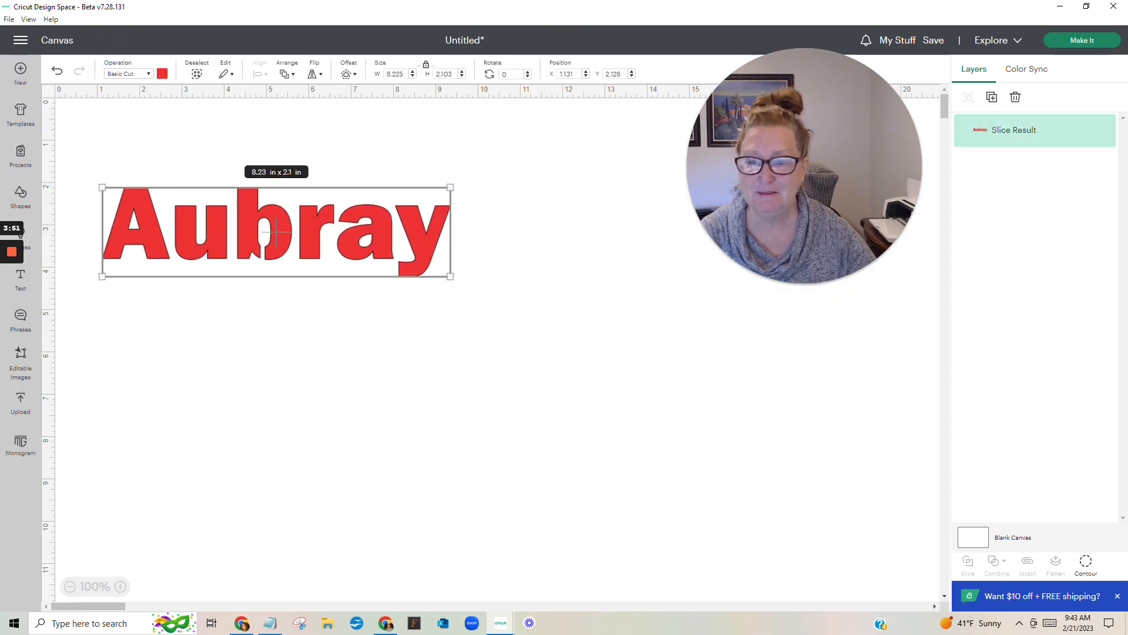
- Preview the name on the 12 in x 12 in mat, return to the canvas and enlarge it to about 17.02 × 4.35 in
left_click(1085, 47)
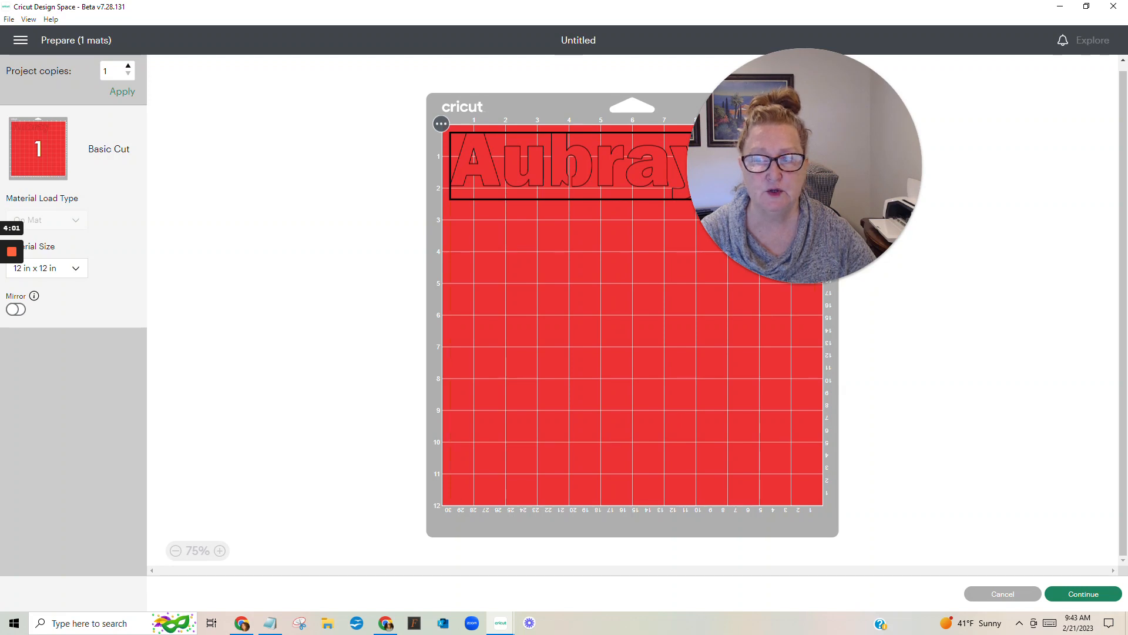
left_click(1003, 594)
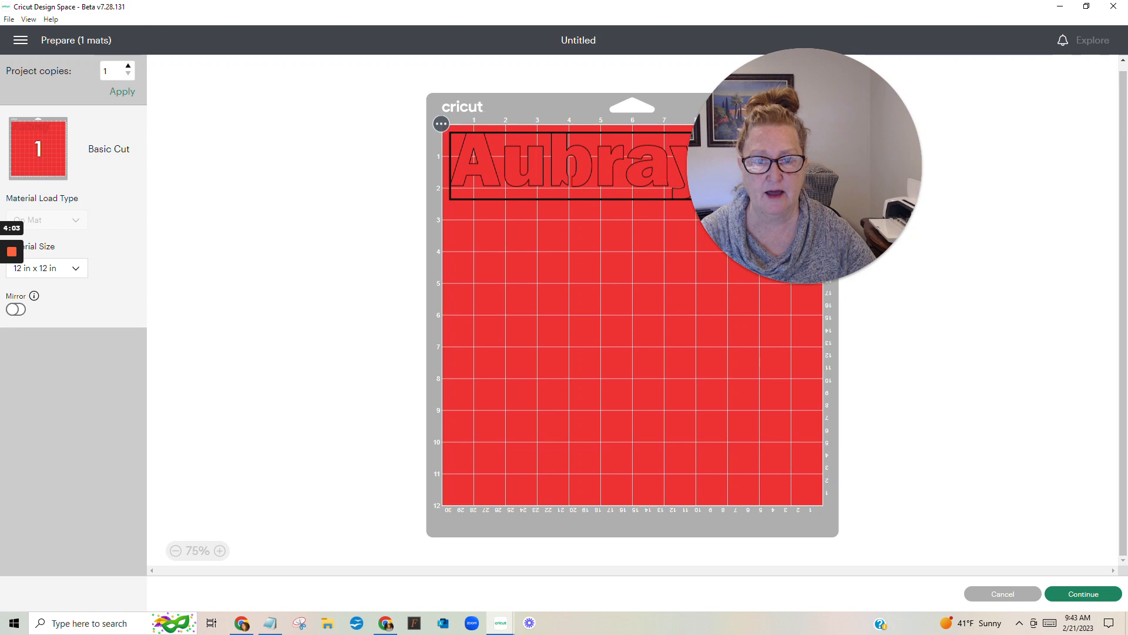
left_click(276, 232)
left_click_drag(450, 278, 822, 371)
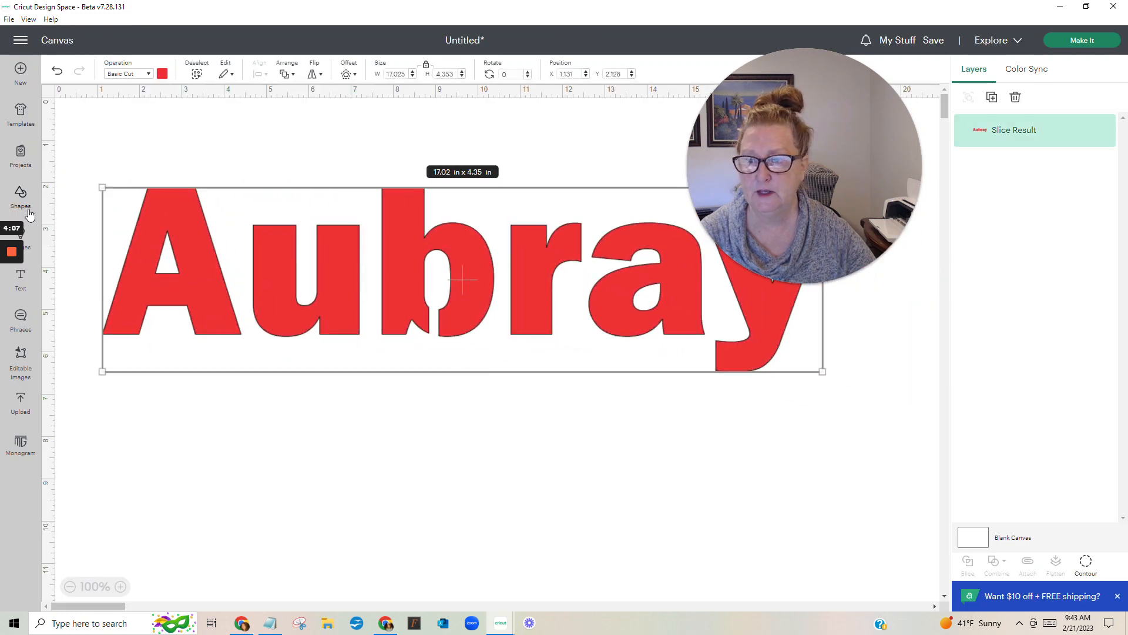
- Add another square with unlocked proportions, shaped into a bar about 0.26 × 1.04 in across the bottom of the second a
left_click(20, 195)
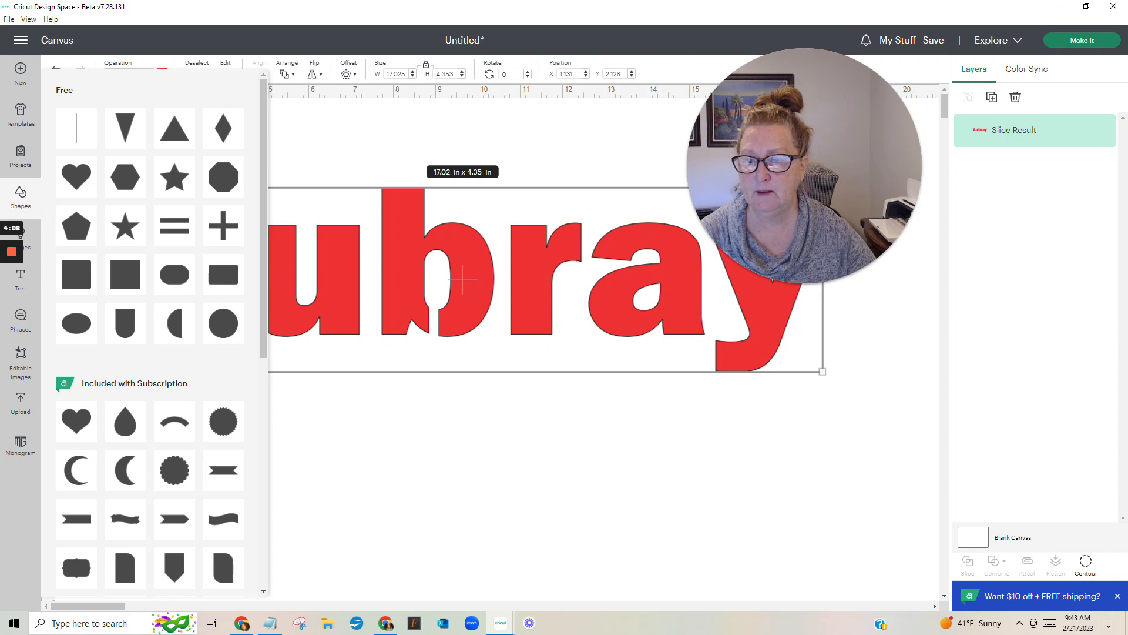
left_click(127, 276)
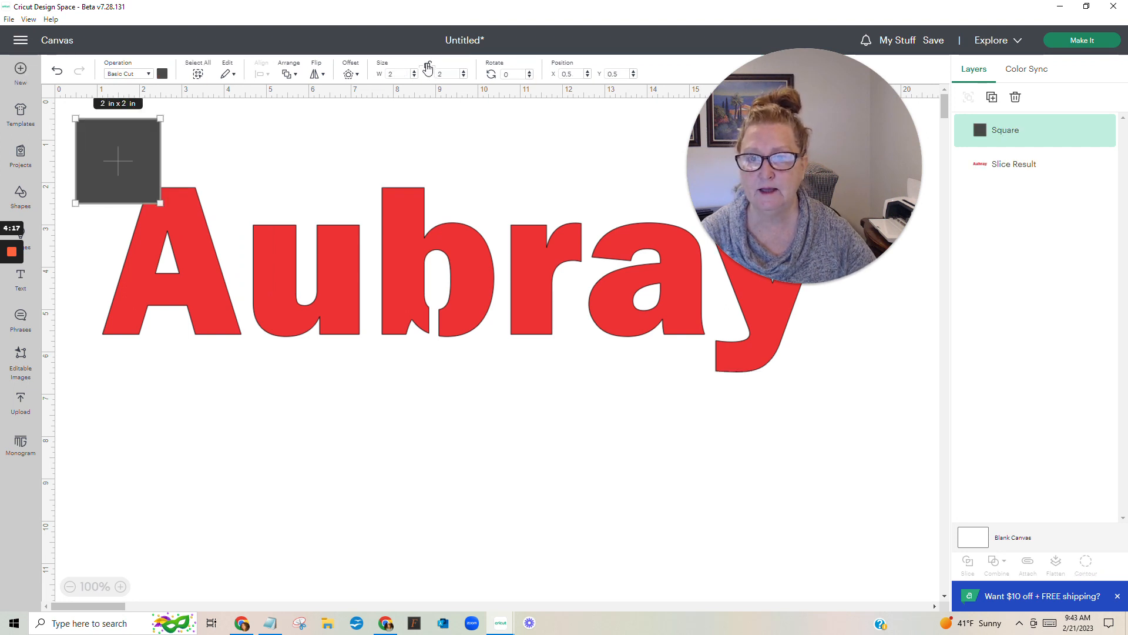
left_click_drag(117, 160, 284, 408)
left_click_drag(327, 451, 644, 325)
- Slice the new bar out of the name text, move the name clear and delete the three cut pieces
left_click_drag(843, 317, 559, 332)
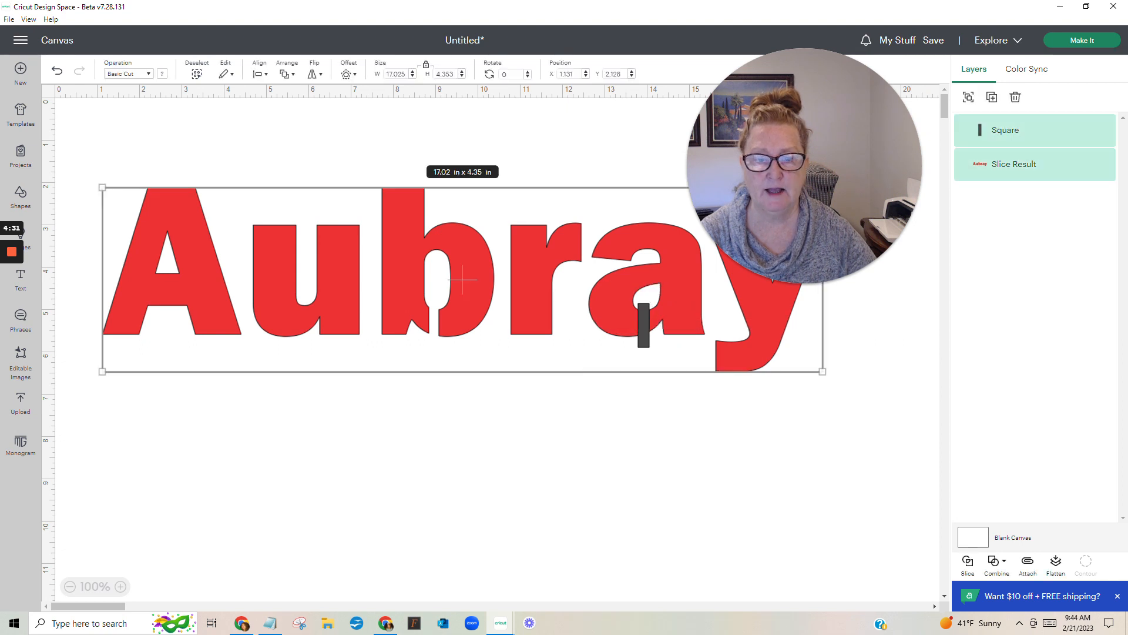
left_click(969, 570)
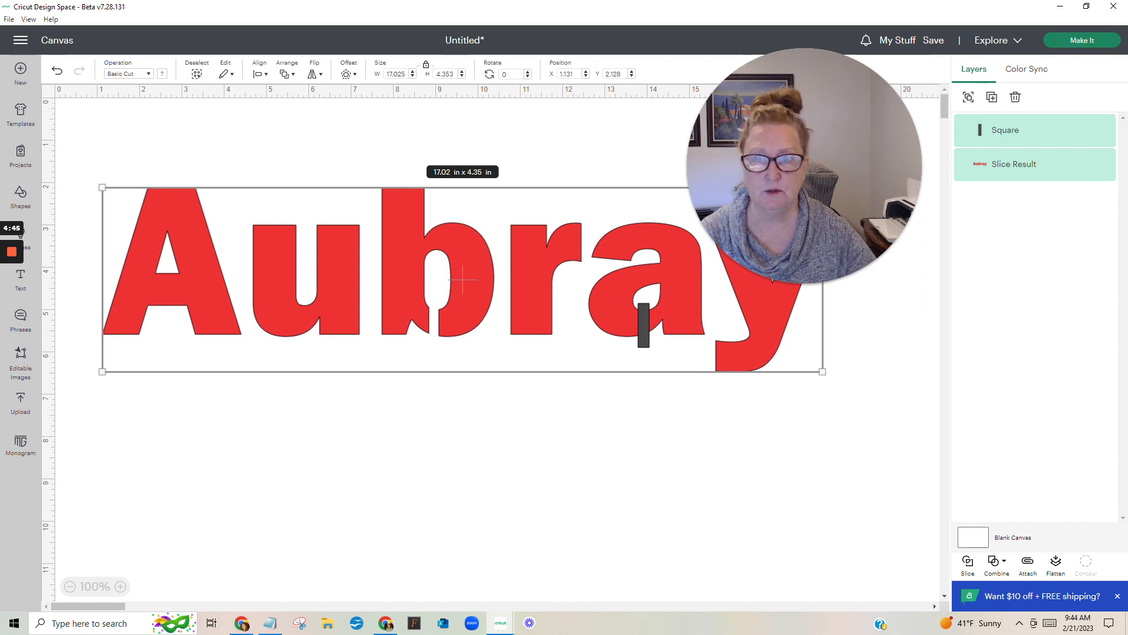
left_click_drag(617, 311, 610, 230)
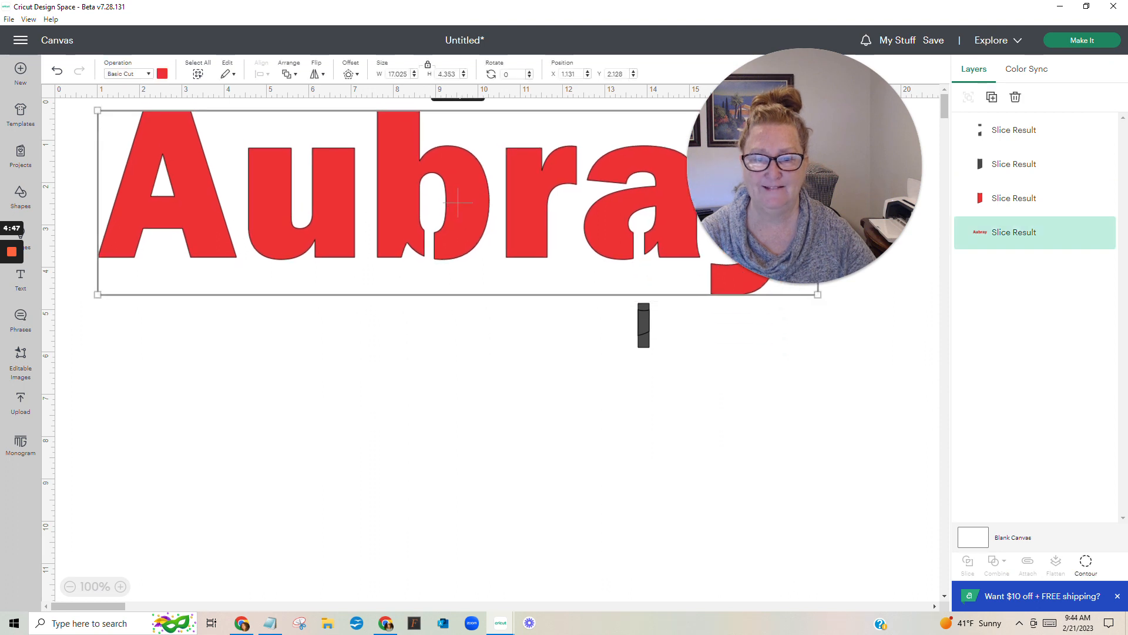
left_click(644, 325)
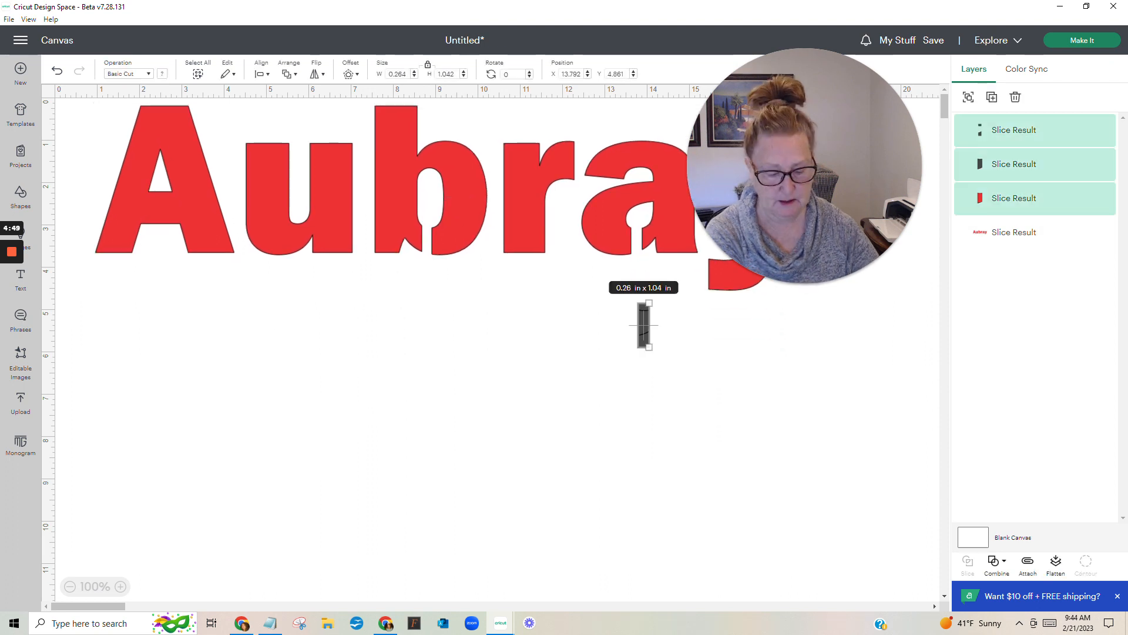
key("Delete")
- Move the sliced name down the canvas and shrink it to about 10.51 × 2.69 in
left_click_drag(611, 226, 623, 370)
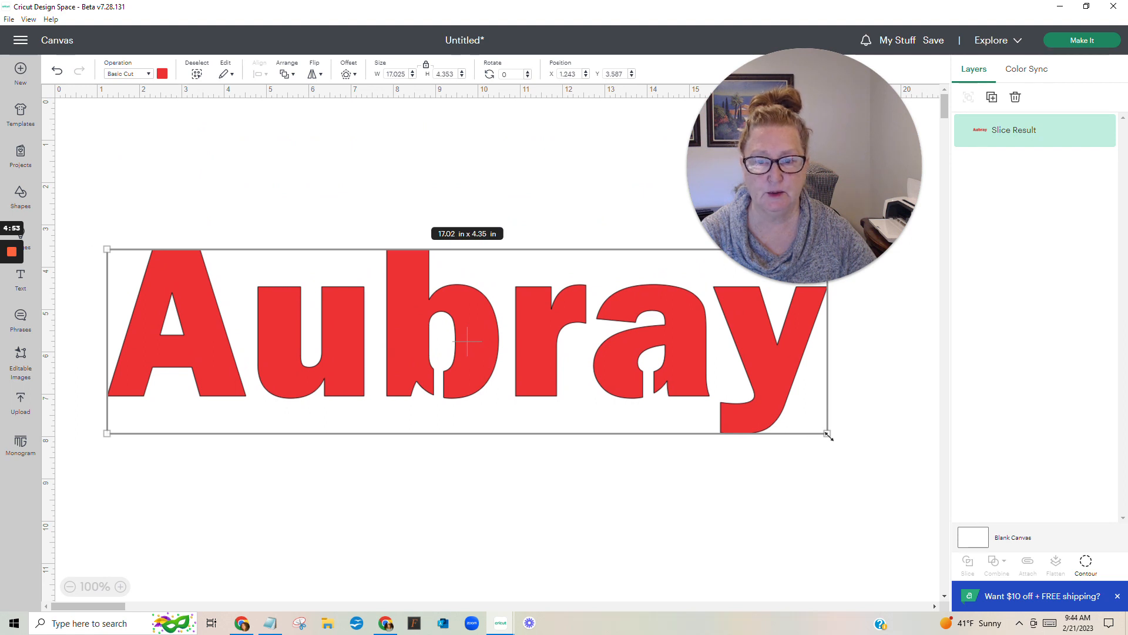
left_click_drag(829, 435, 556, 364)
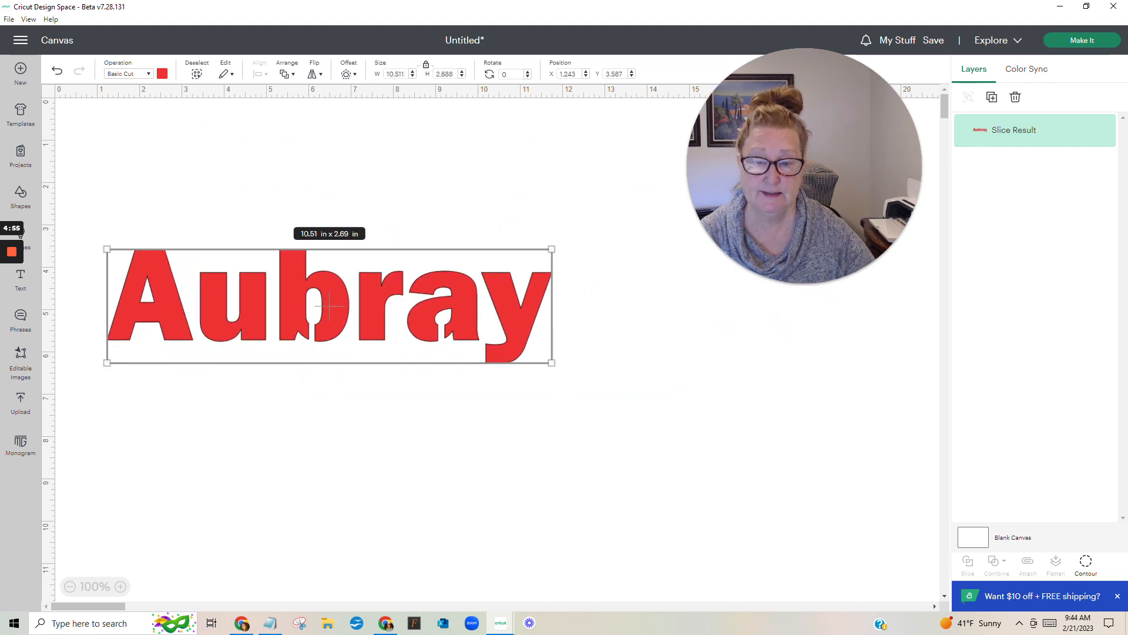
- Reposition the name text on the canvas to about X 2.02, Y 2.49
left_click(564, 373)
left_click_drag(329, 304, 338, 256)
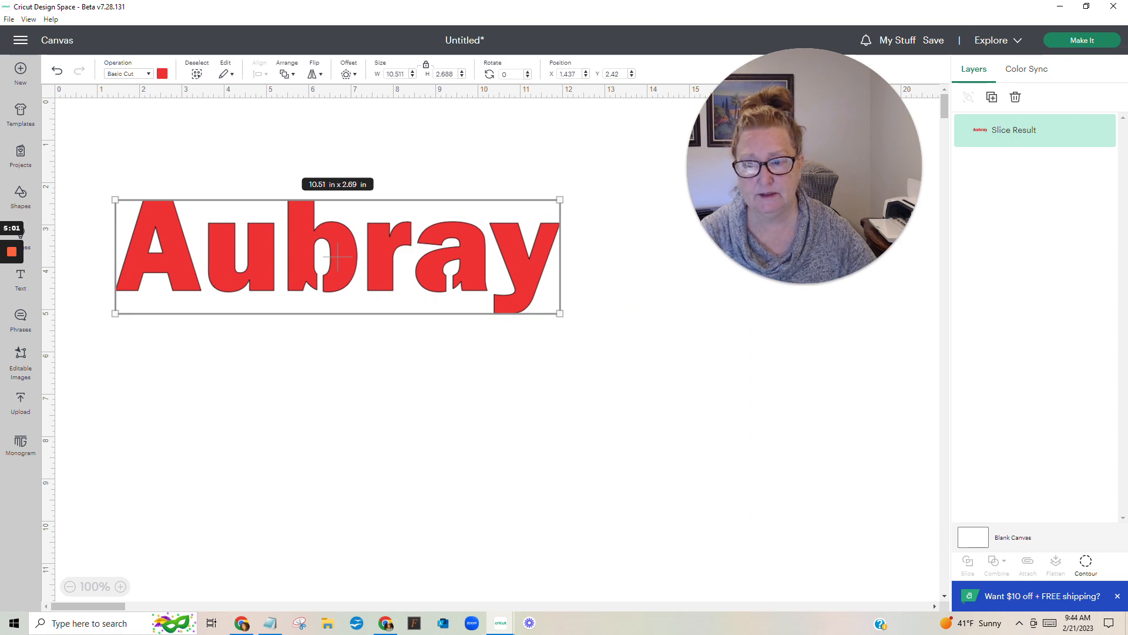
left_click(358, 320)
left_click_drag(190, 281, 214, 284)
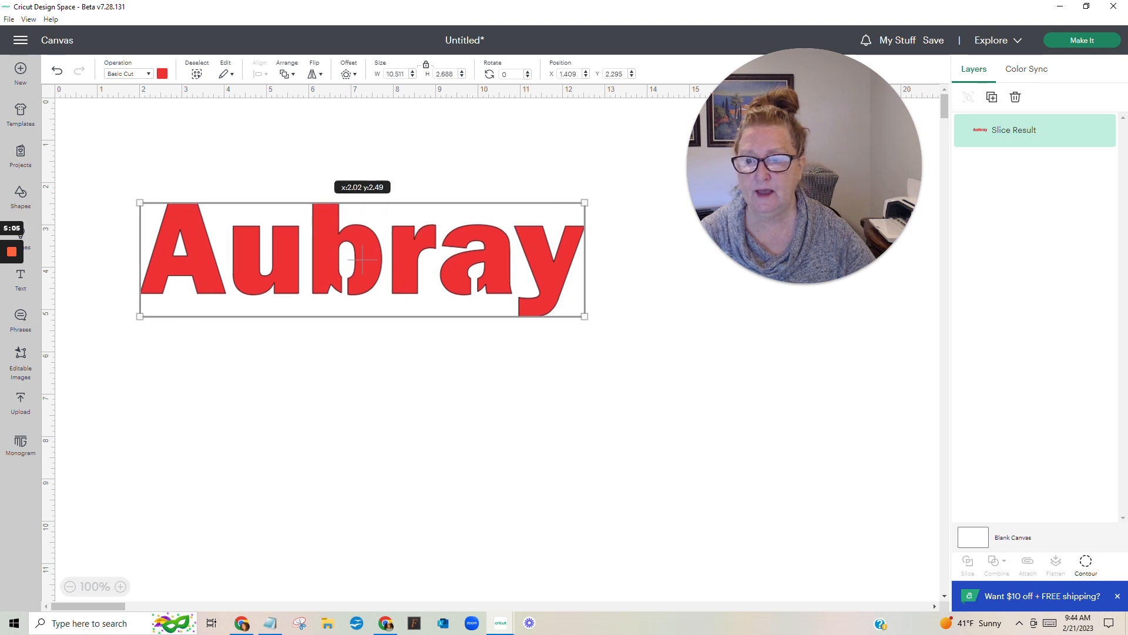
- Add a new square with unlocked proportions and enlarge the name text to about 15.18 × 3.88 in
left_click(16, 198)
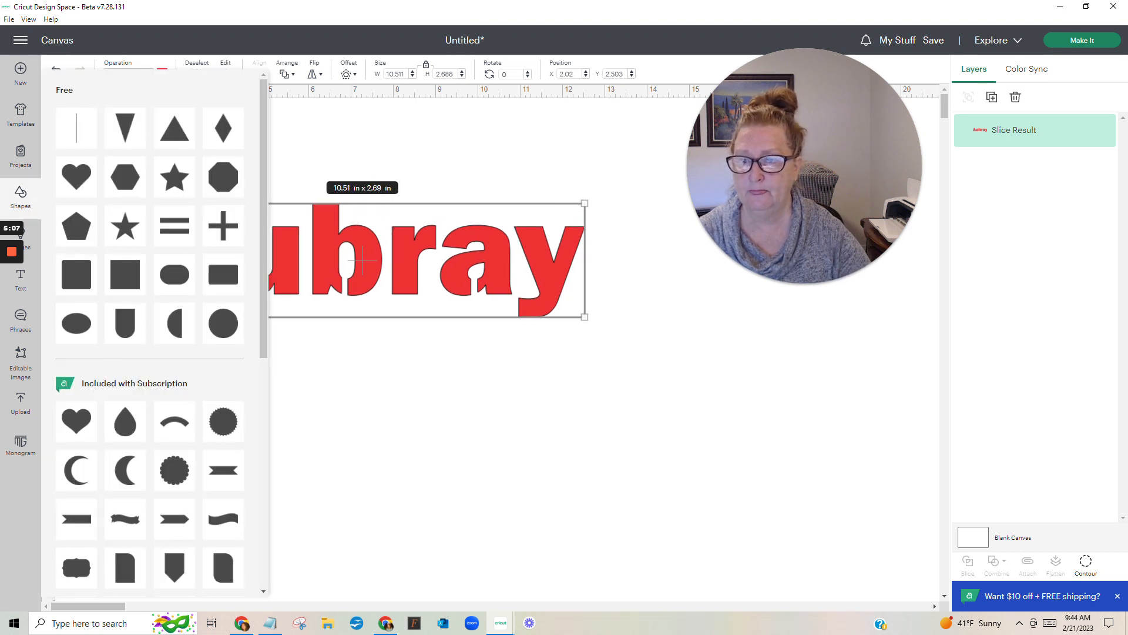
left_click(176, 467)
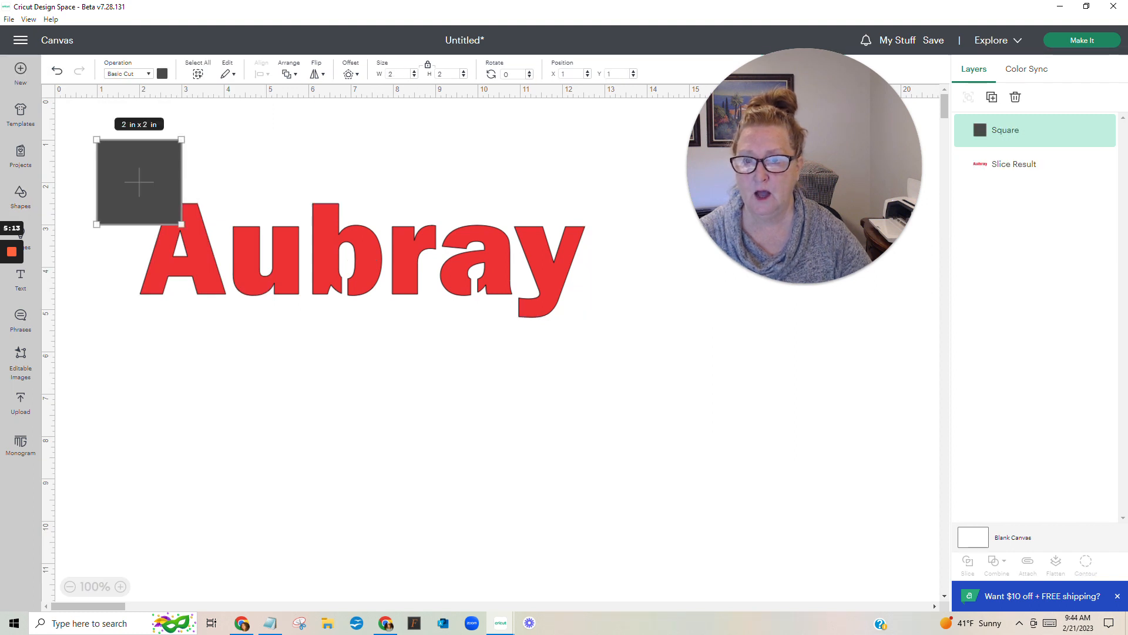
left_click(428, 66)
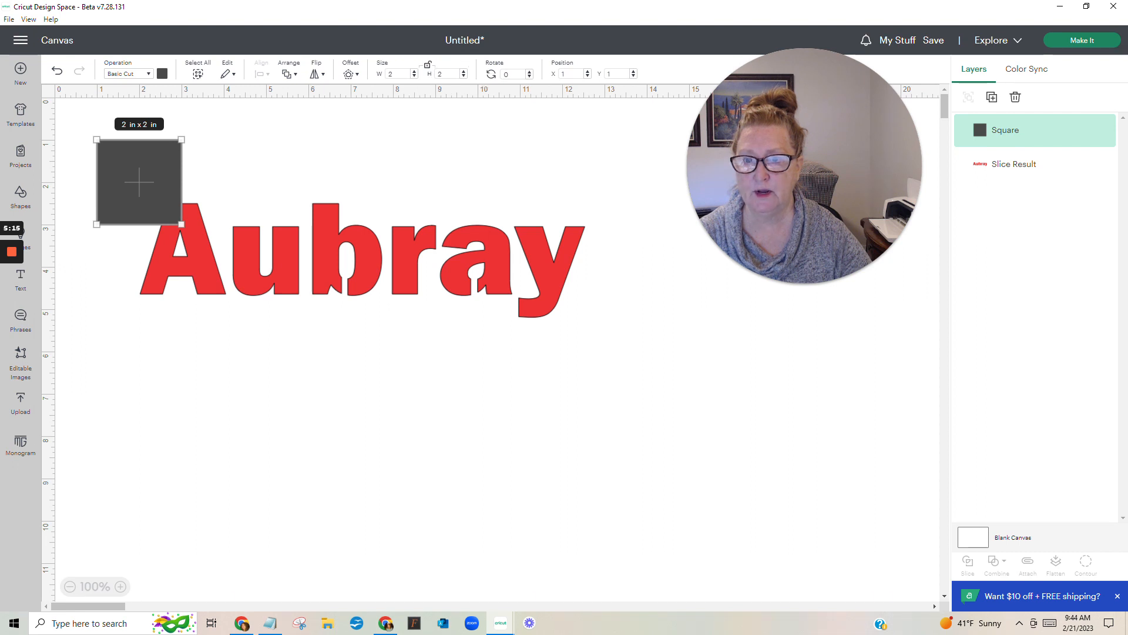
left_click(500, 264)
left_click_drag(585, 318, 782, 367)
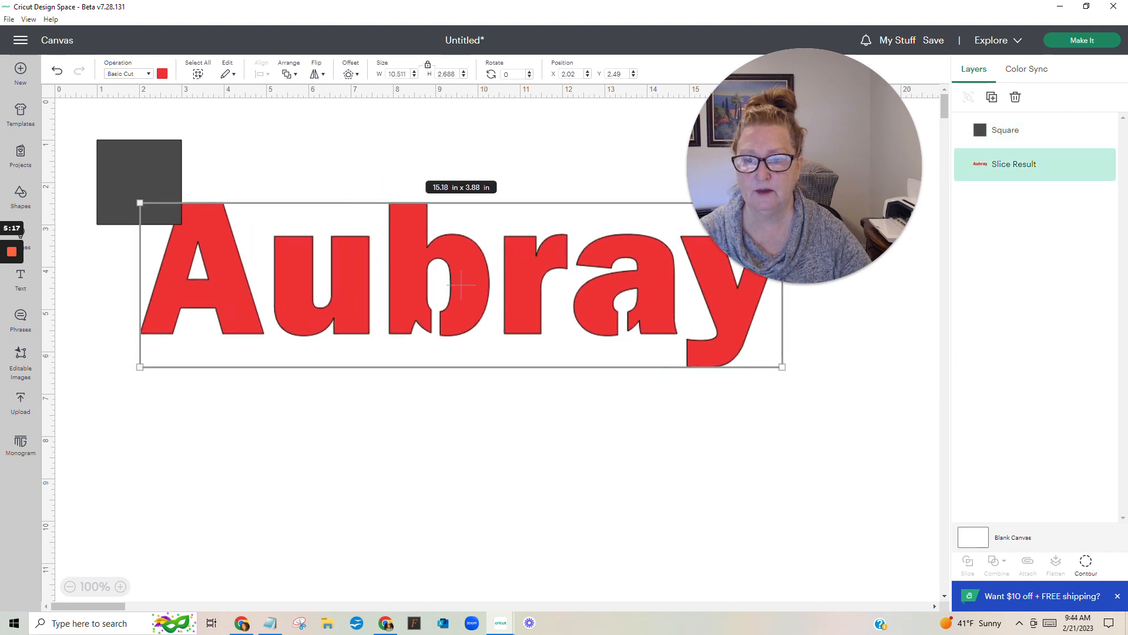
- Shape the square into a narrow vertical bar and place it across the crossbar of the capital A
left_click_drag(140, 182, 322, 487)
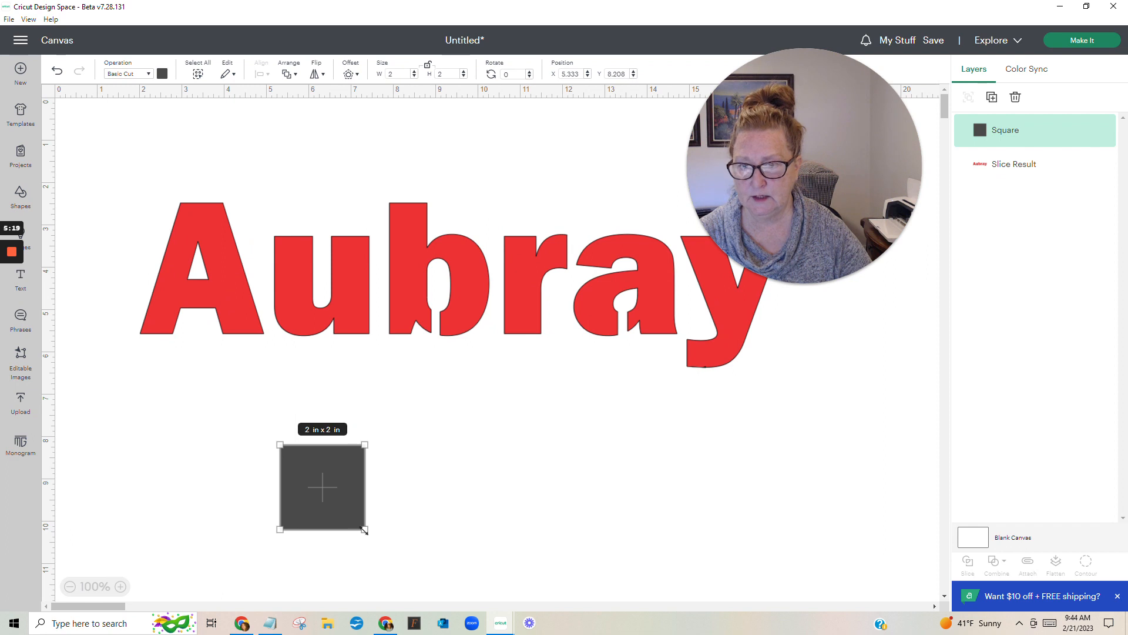
left_click_drag(364, 530, 199, 299)
left_click(203, 382)
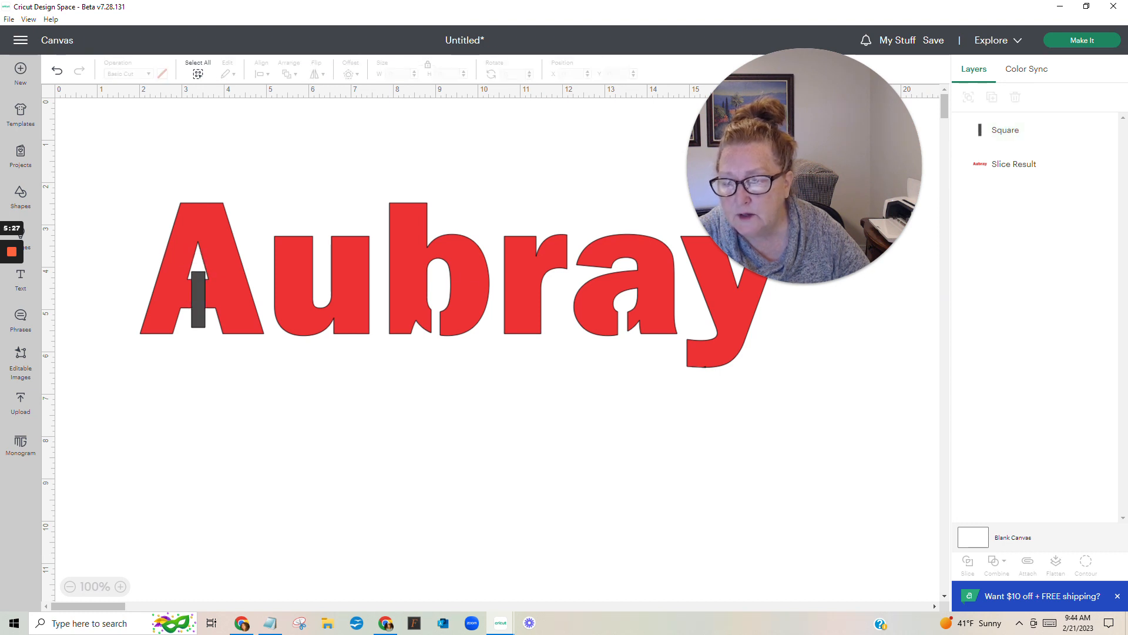
- Slice the bar out of the capital A, move the name clear and delete the three cut pieces
left_click(147, 266)
left_click_drag(123, 262, 247, 292)
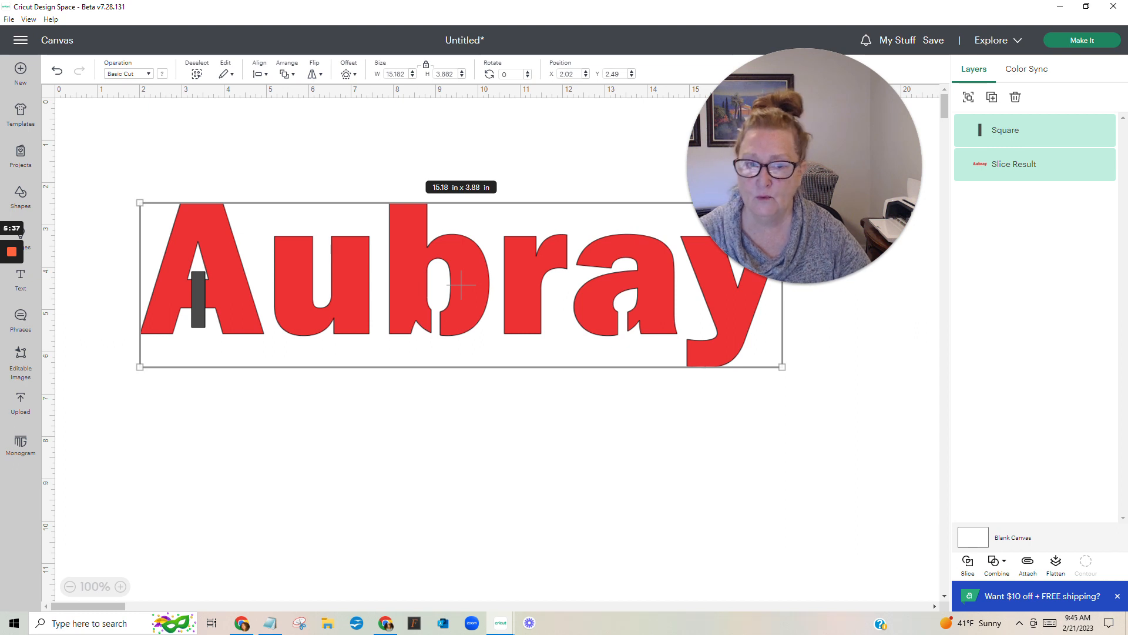
left_click(968, 565)
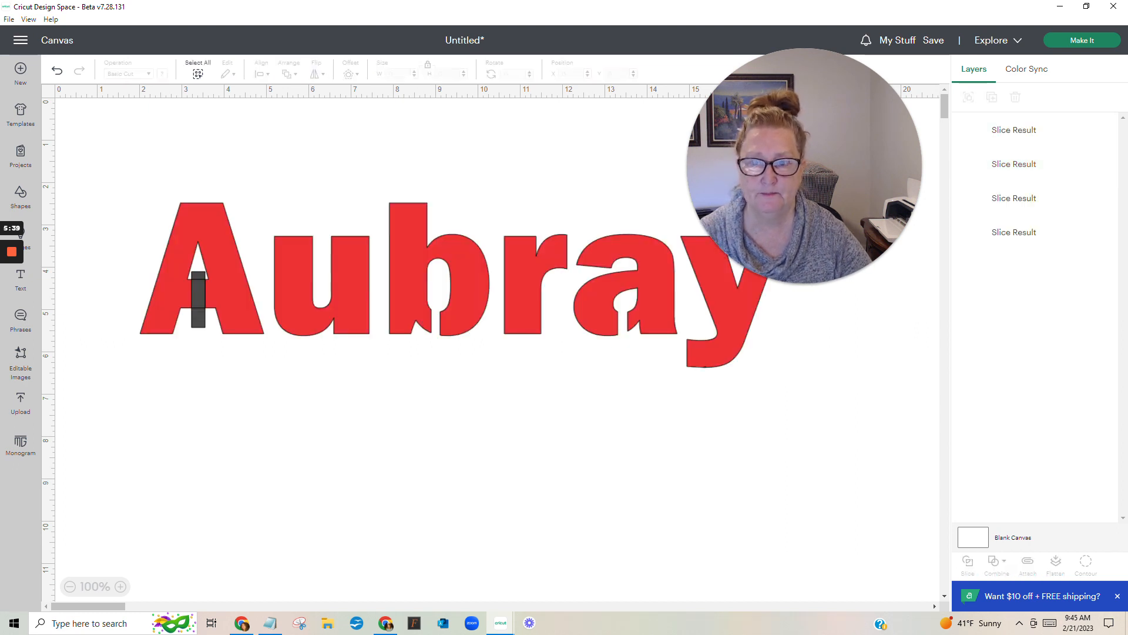
left_click_drag(458, 287, 465, 181)
left_click_drag(173, 276, 238, 311)
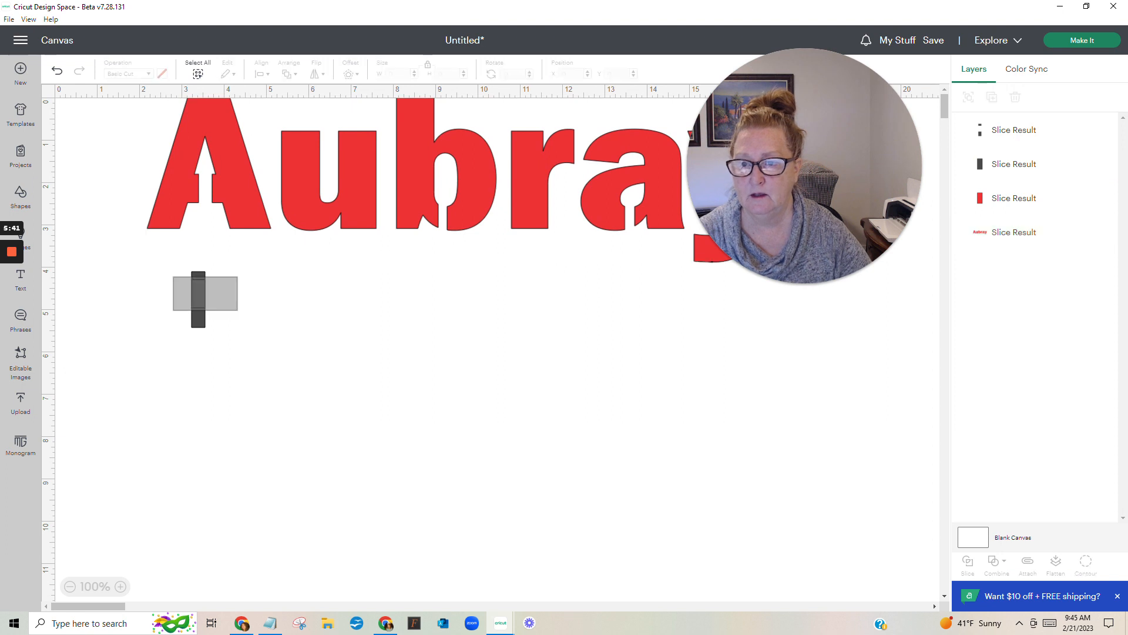
key("Delete")
- Shrink the stencil name to about 8.83 × 2.26 in and move it slightly up the canvas
left_click_drag(788, 266, 509, 328)
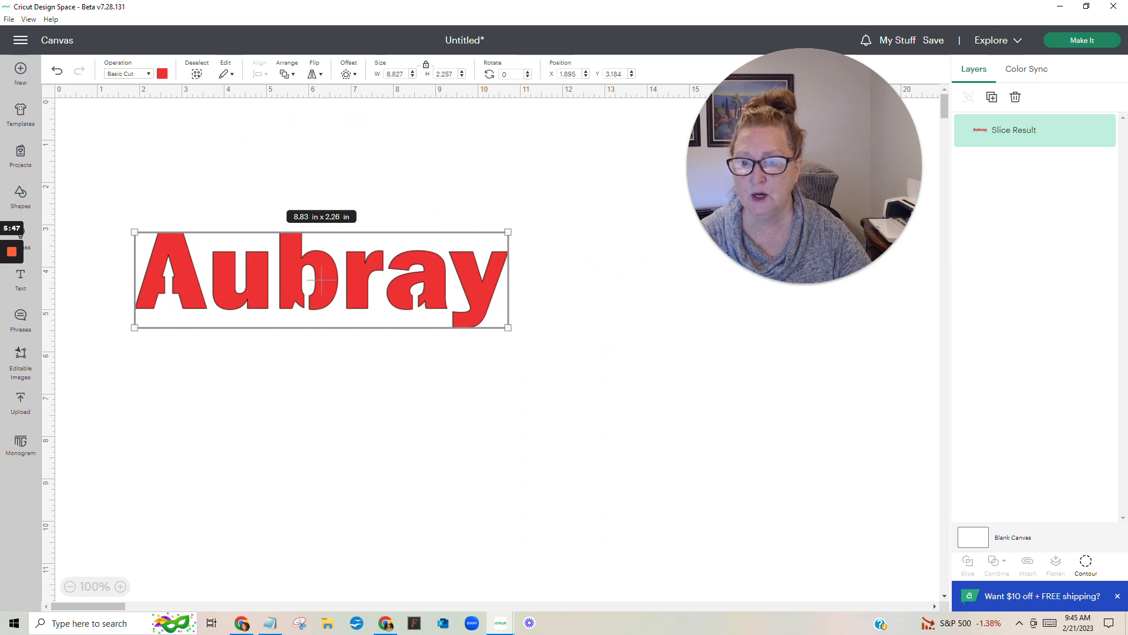
left_click_drag(323, 279, 324, 264)
- Add a square, send it to the back and stretch it into a rectangle of about 9.94 × 2.93 in behind the name
left_click(19, 193)
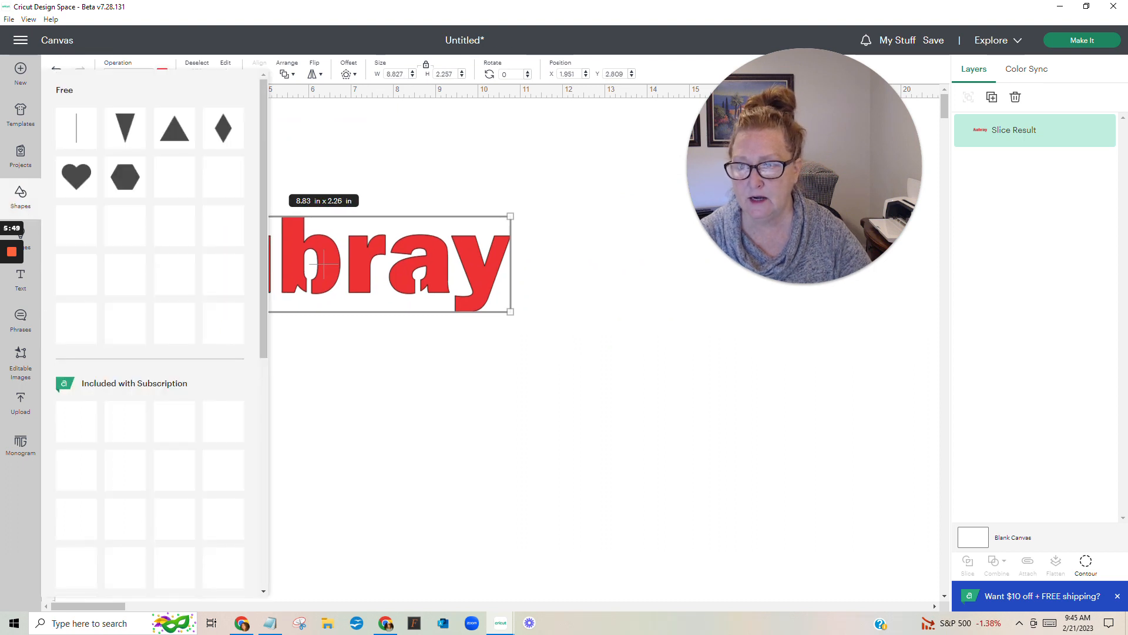
left_click(324, 265)
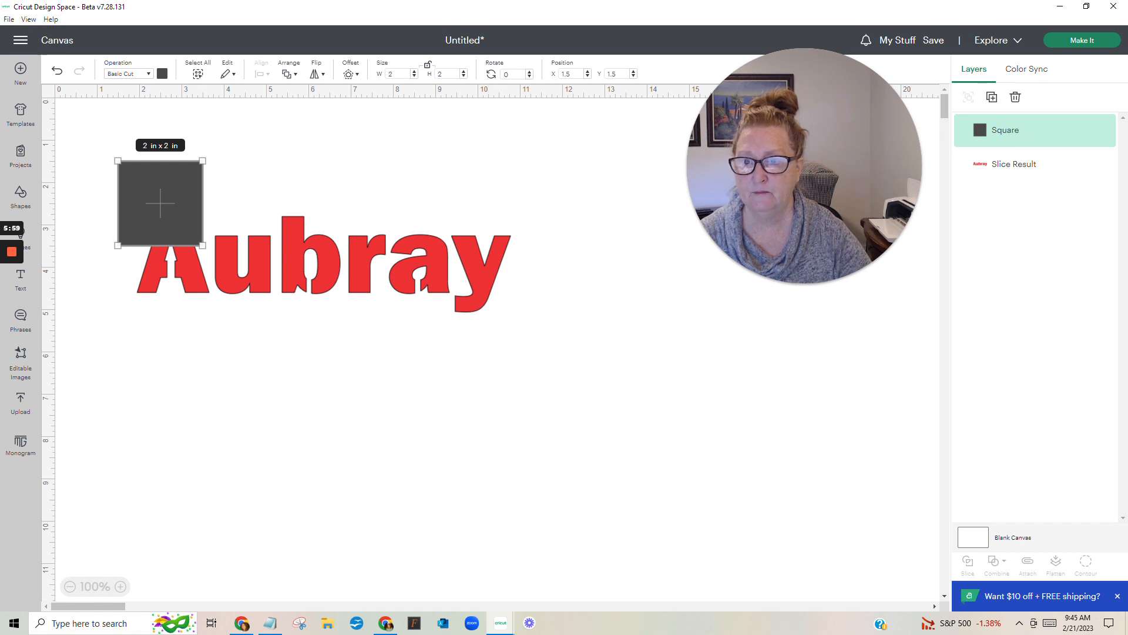
left_click(287, 76)
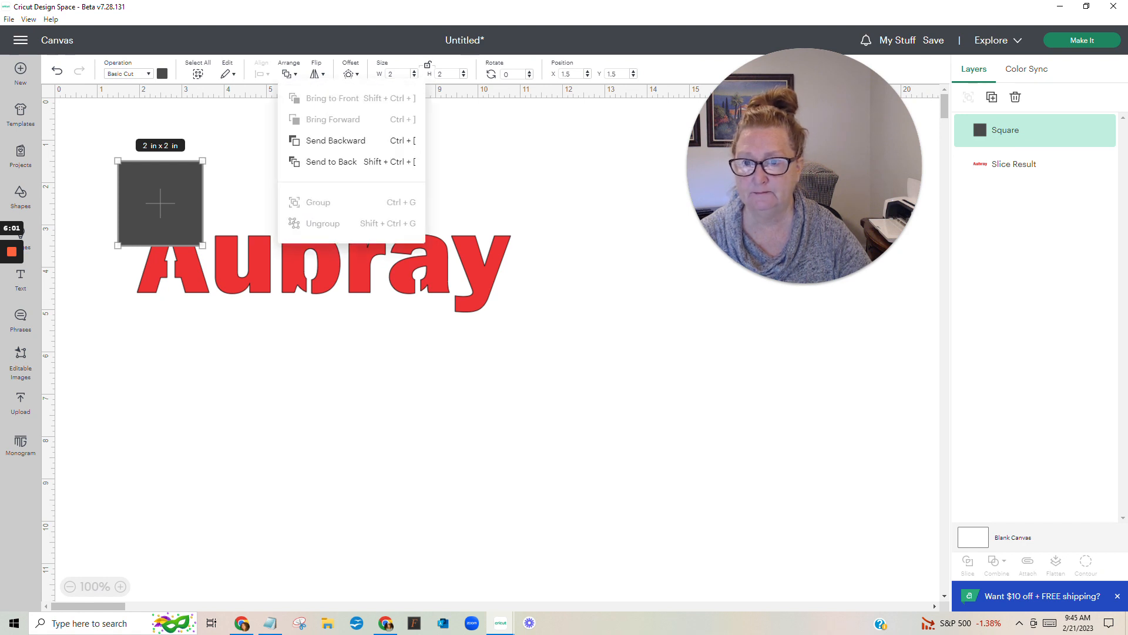
left_click(320, 162)
left_click_drag(160, 203, 155, 245)
left_click_drag(197, 287, 536, 328)
left_click(594, 352)
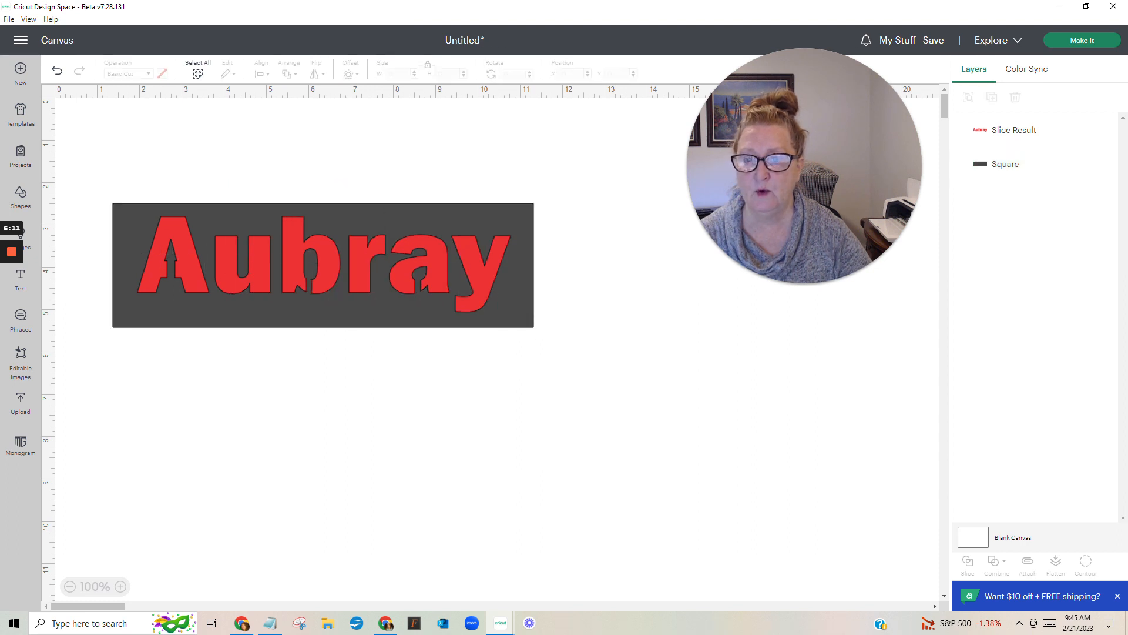
- Adjust the name's position within the rectangle, select both objects and attach them together
left_click_drag(320, 259, 318, 260)
left_click(341, 182)
left_click_drag(161, 171, 305, 335)
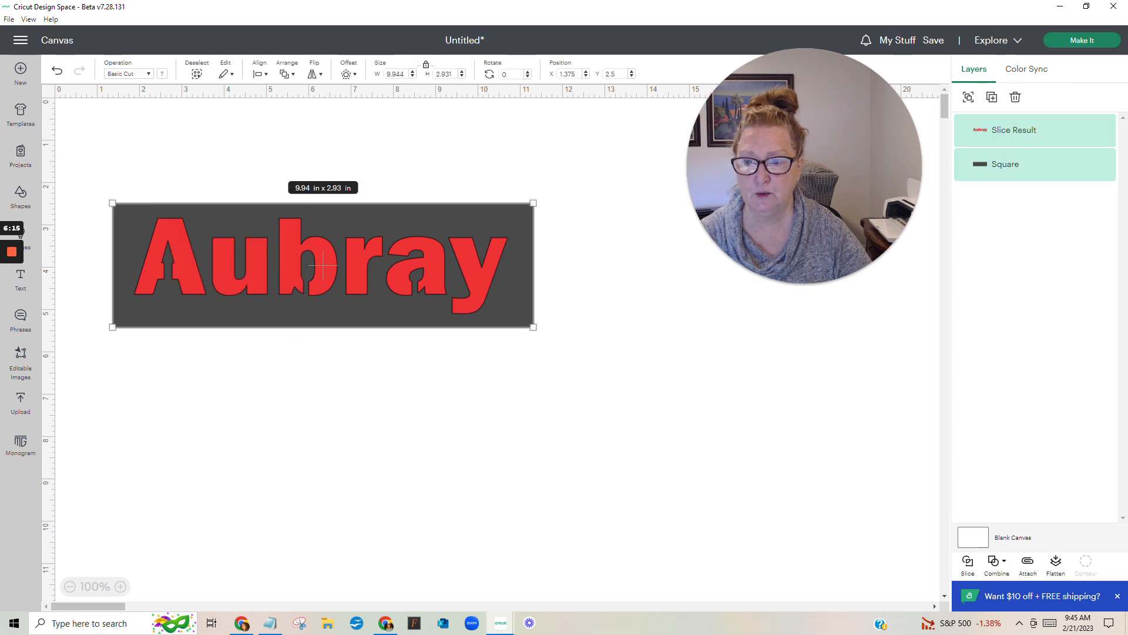
left_click(1028, 563)
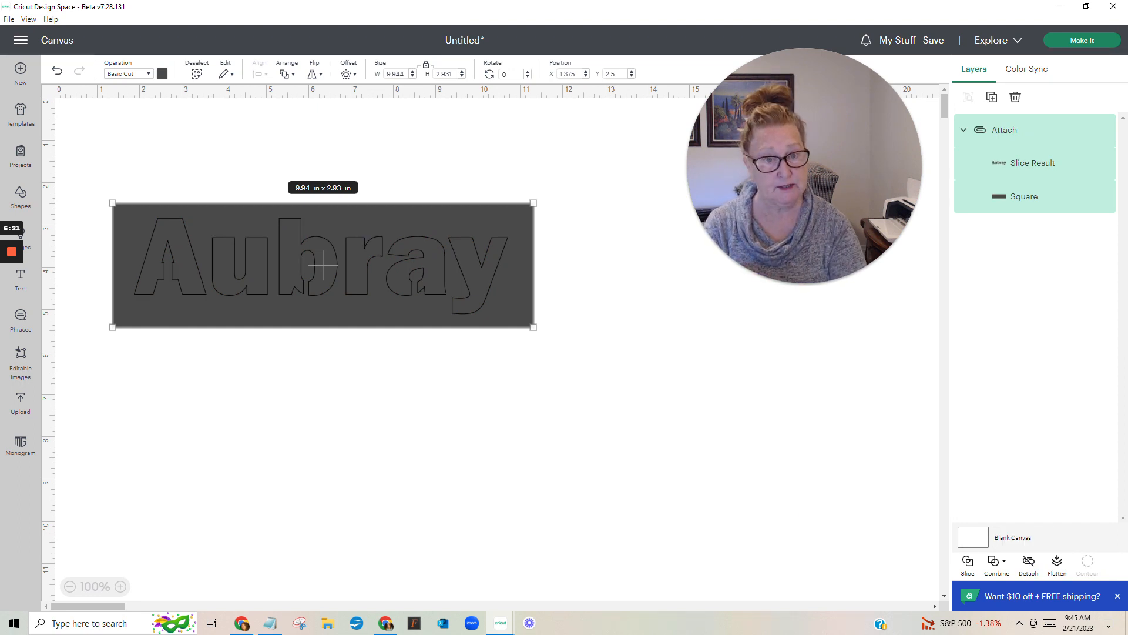
- Preview the attached stencil on the 12 in x 12 in mat and return to the canvas
left_click(1064, 42)
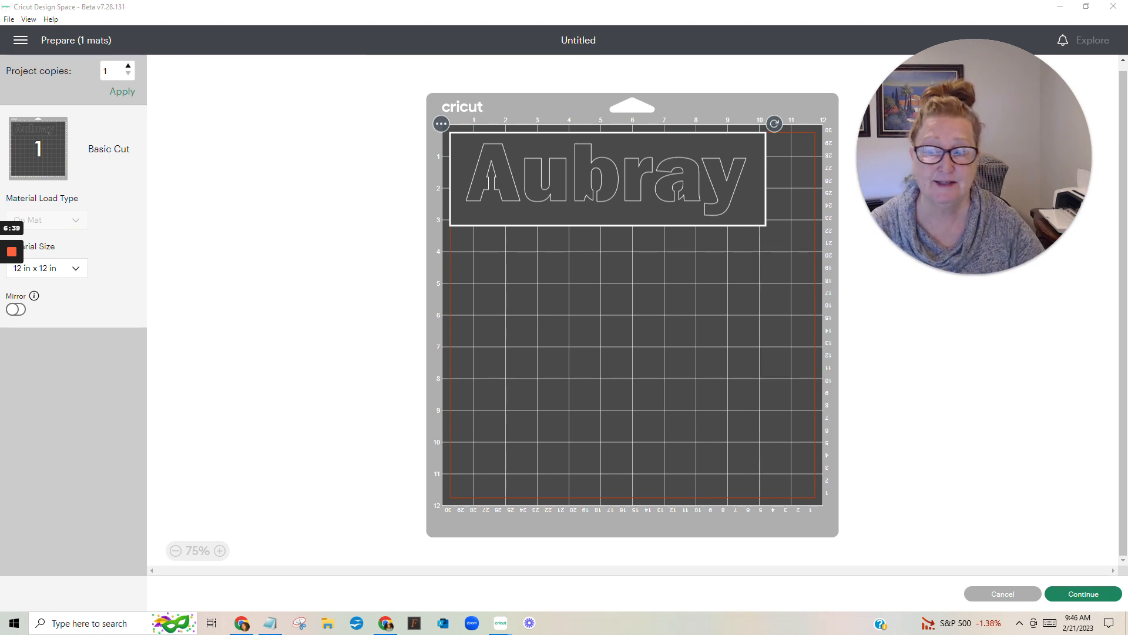
left_click(1003, 594)
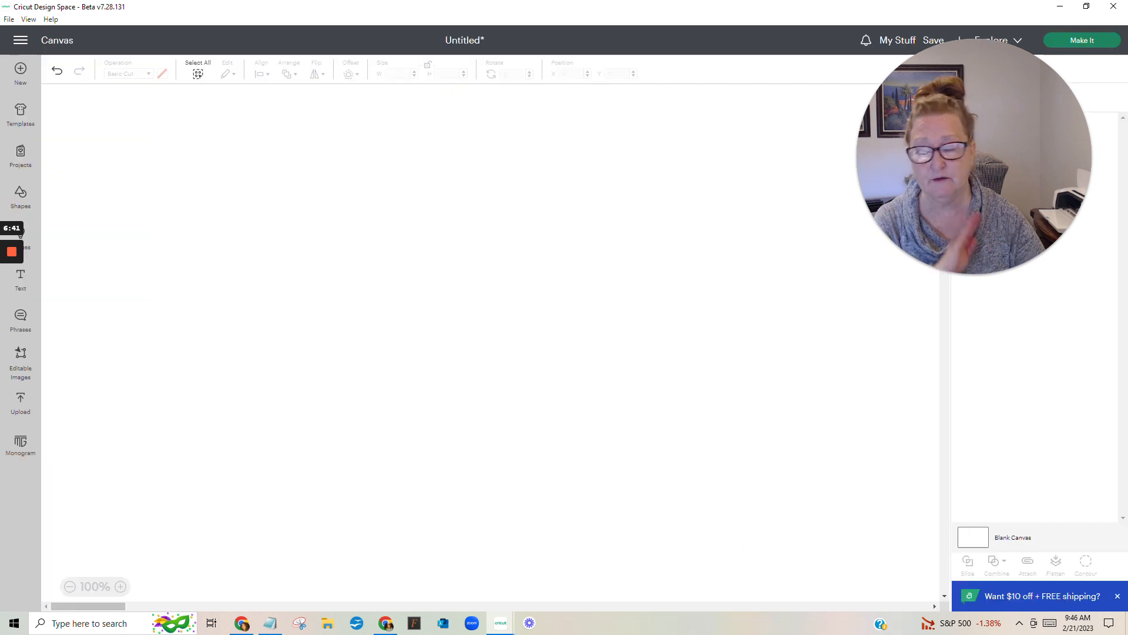